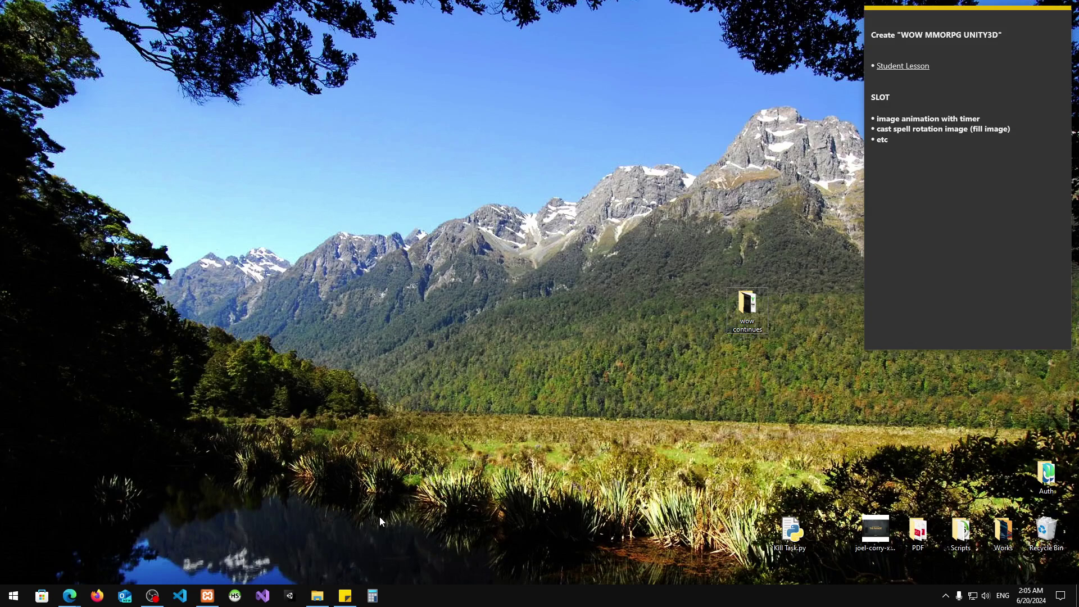
# Open Calculator and move the "wow continues" folder on the desktop to just below the sticky note
pyautogui.click(372, 595)
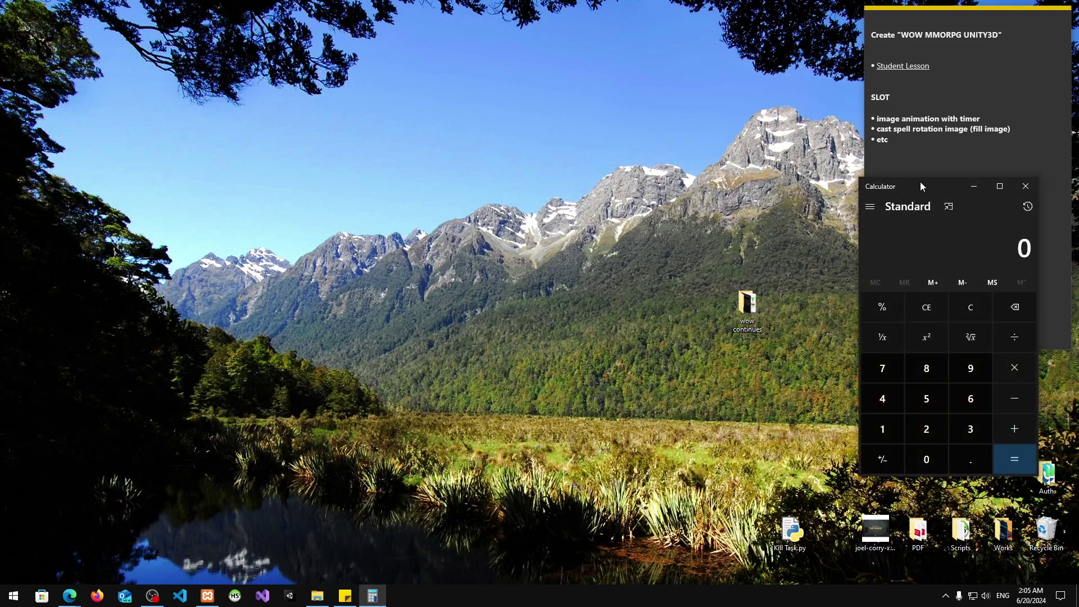
pyautogui.moveTo(920, 185); pyautogui.dragTo(565, 121)
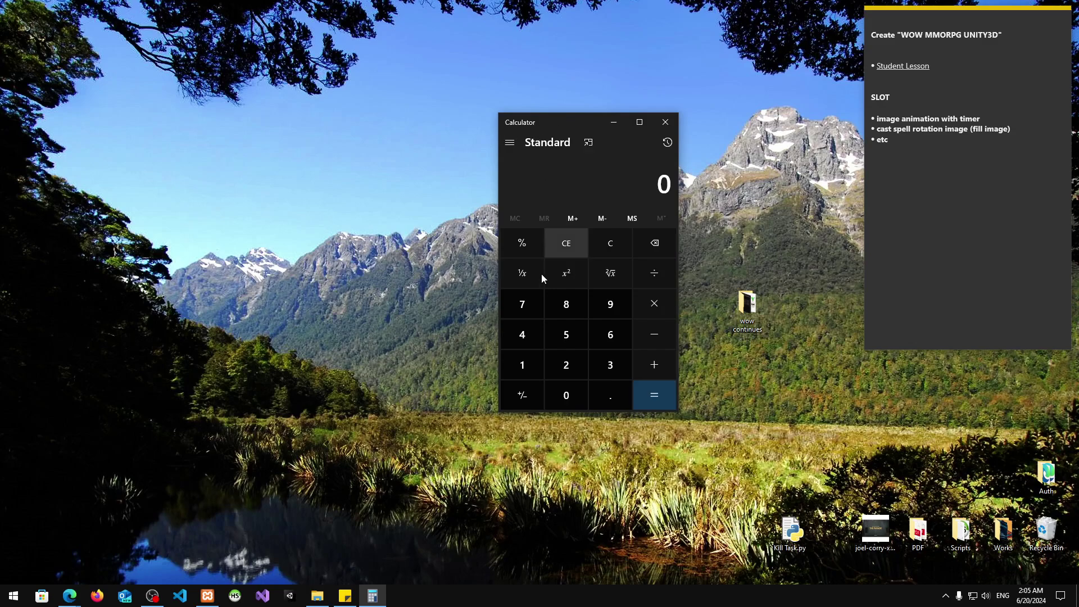
pyautogui.moveTo(571, 124); pyautogui.dragTo(558, 77)
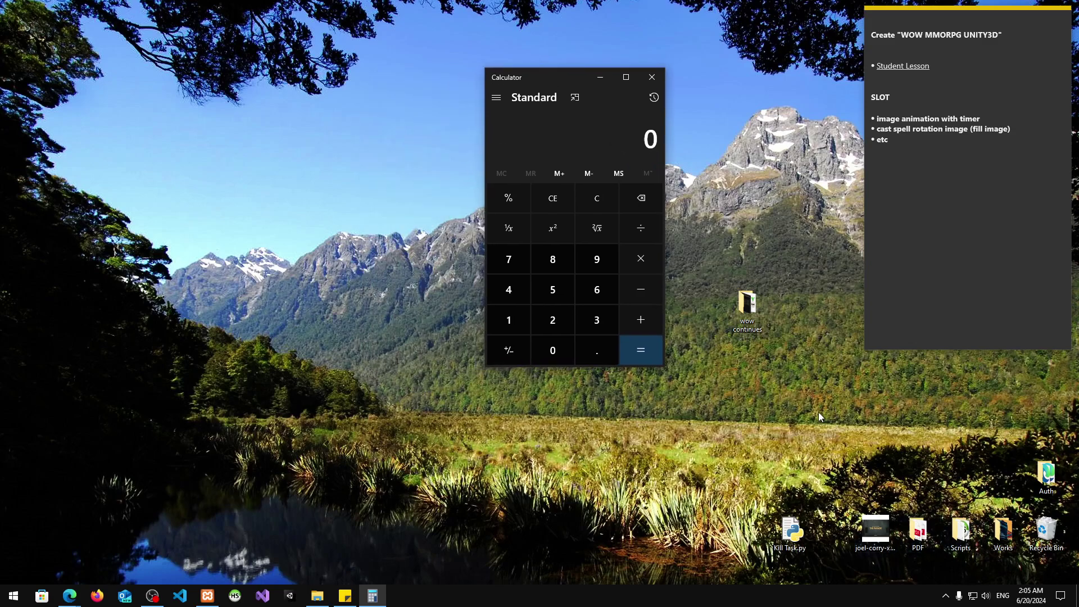
pyautogui.click(1058, 505)
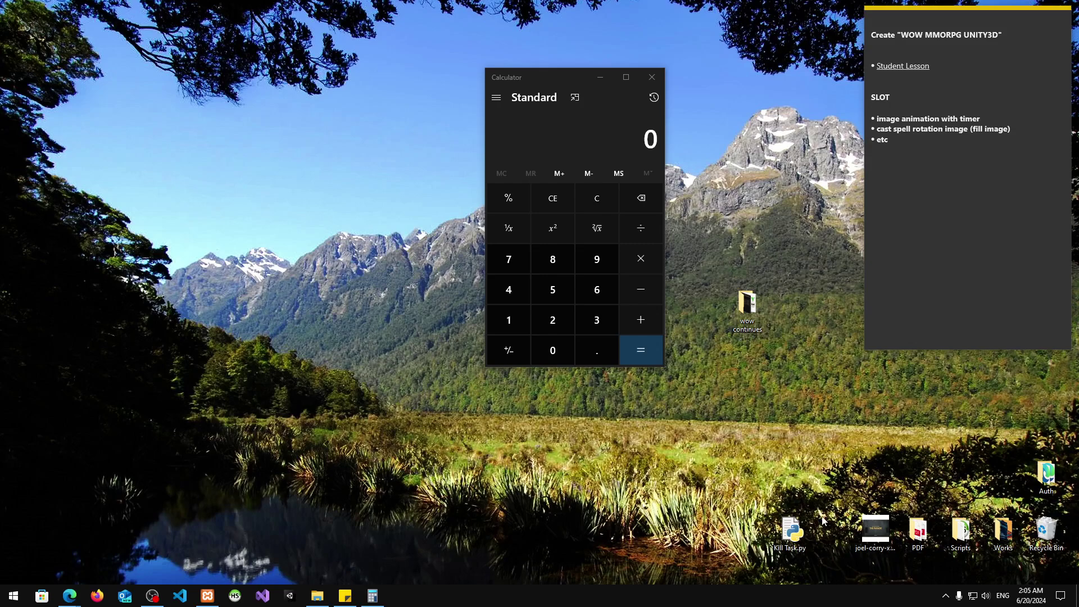
pyautogui.moveTo(757, 326); pyautogui.dragTo(929, 384)
pyautogui.moveTo(543, 76); pyautogui.dragTo(711, 35)
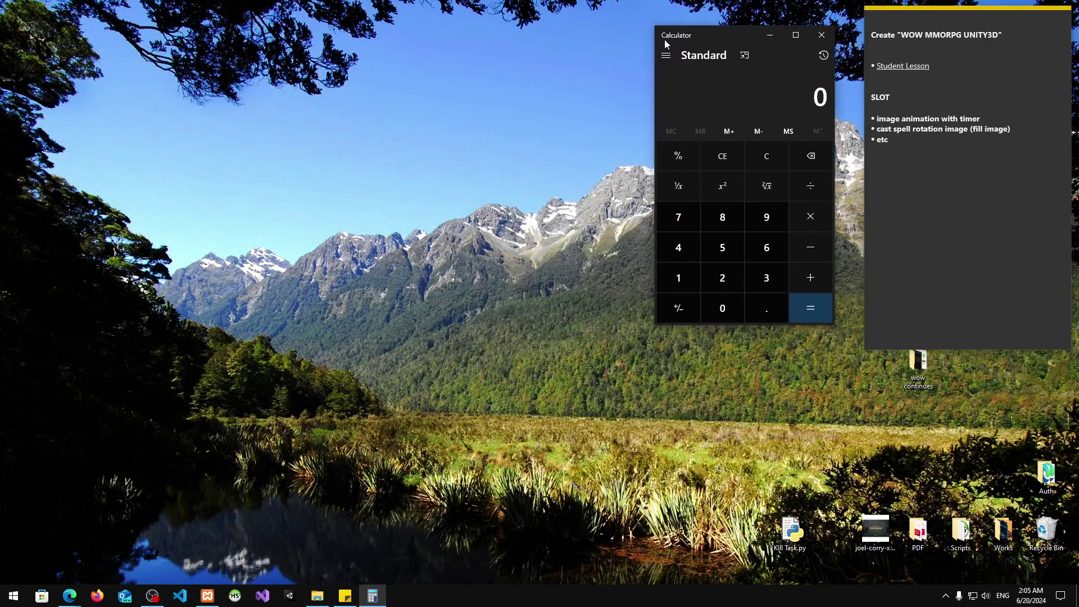
# Open Visual Studio 2022 and place its start window beside Calculator so both are visible
pyautogui.click(263, 595)
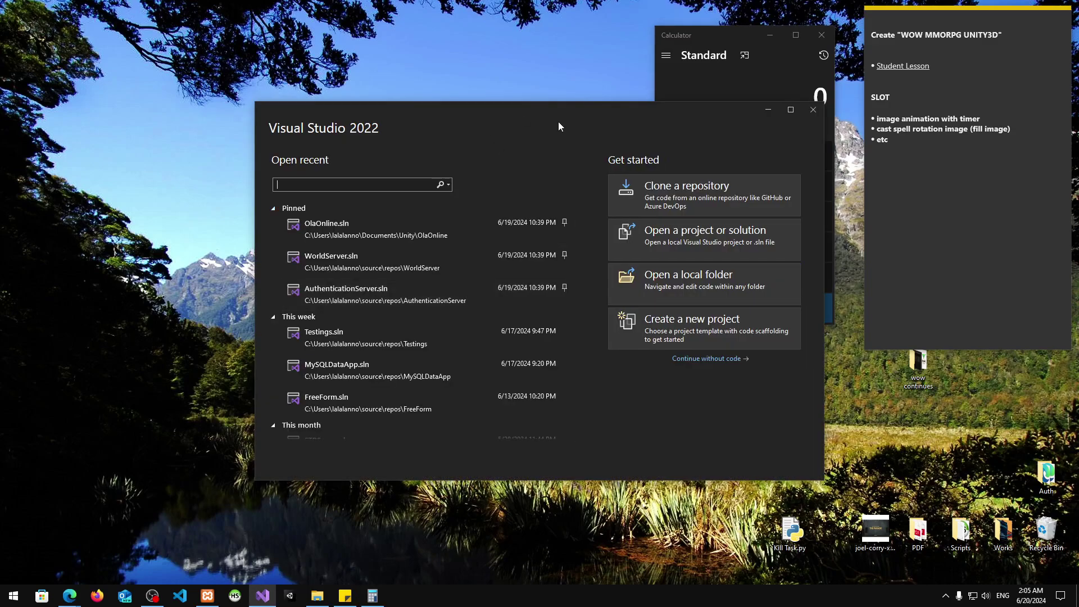
pyautogui.moveTo(558, 121); pyautogui.dragTo(368, 45)
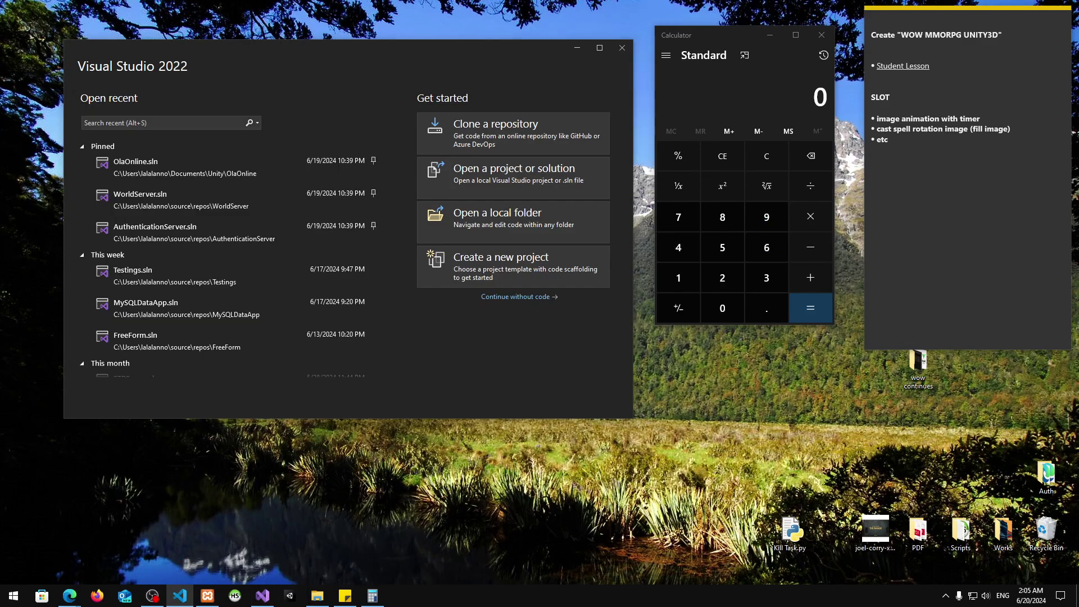
# Open Visual Studio Code and Firefox briefly, and close both windows again
pyautogui.click(180, 595)
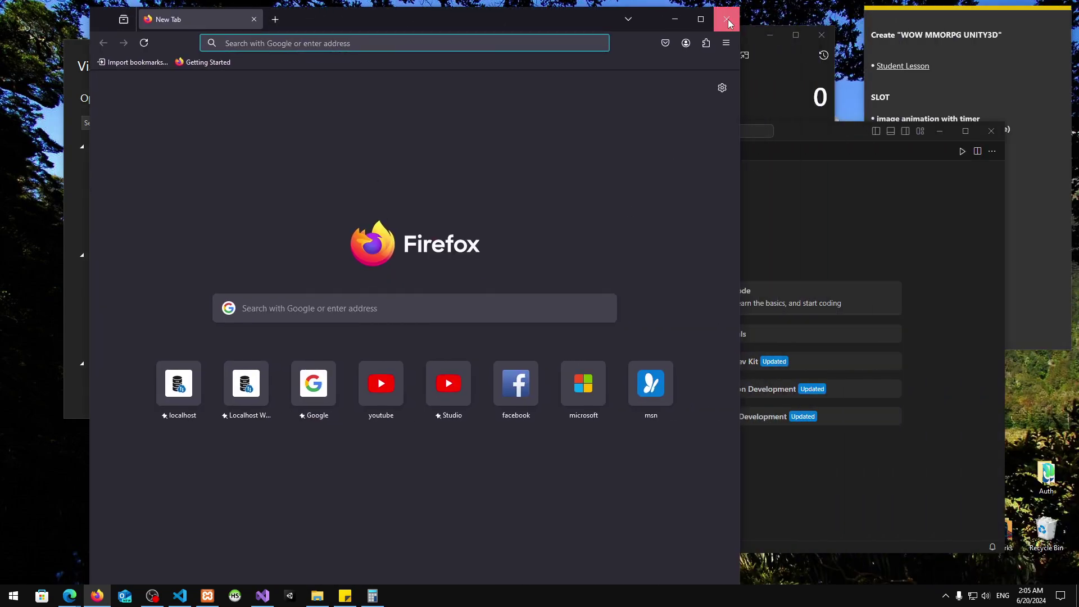
pyautogui.click(727, 21)
pyautogui.moveTo(837, 135)
pyautogui.mouseDown()
pyautogui.moveTo(622, 154)
pyautogui.moveTo(723, 116)
pyautogui.moveTo(895, 135)
pyautogui.moveTo(836, 132)
pyautogui.mouseUp()
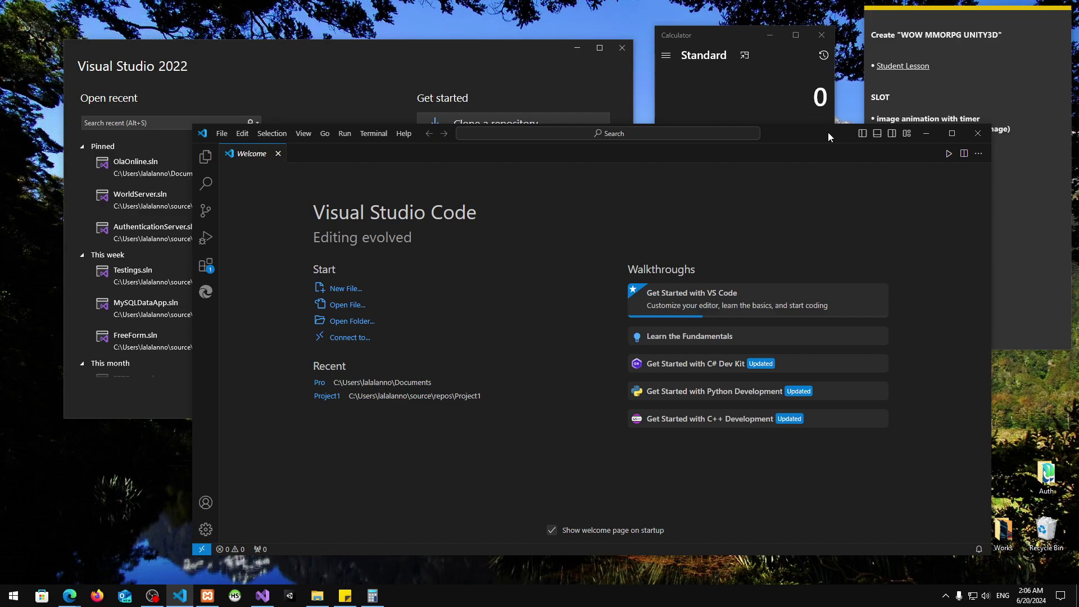
pyautogui.click(977, 133)
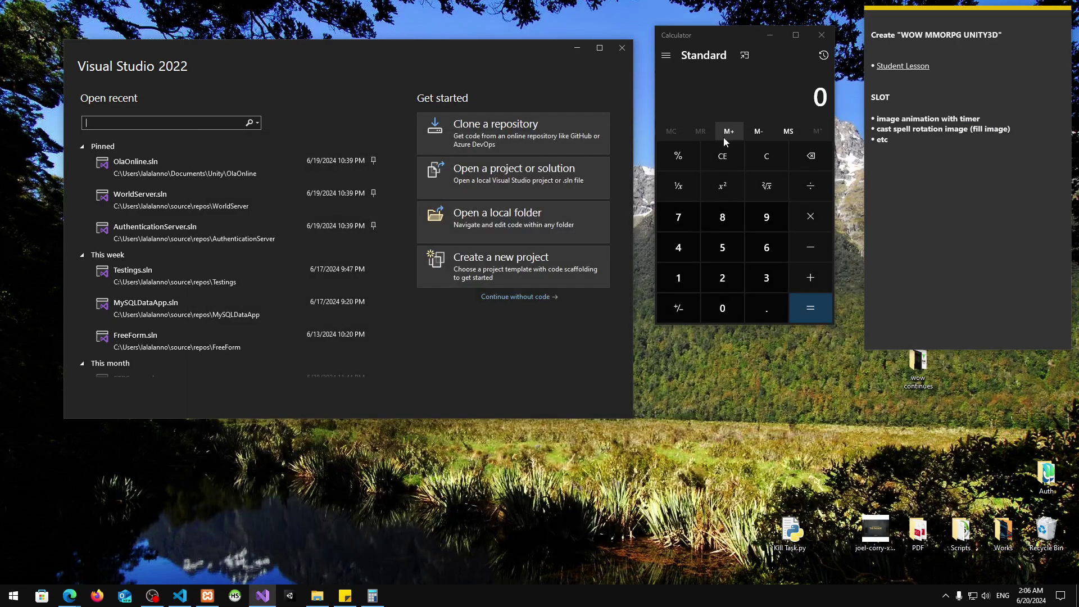
# Calculate 8 × 8 in Calculator, and close it after clearing the result
pyautogui.click(722, 217)
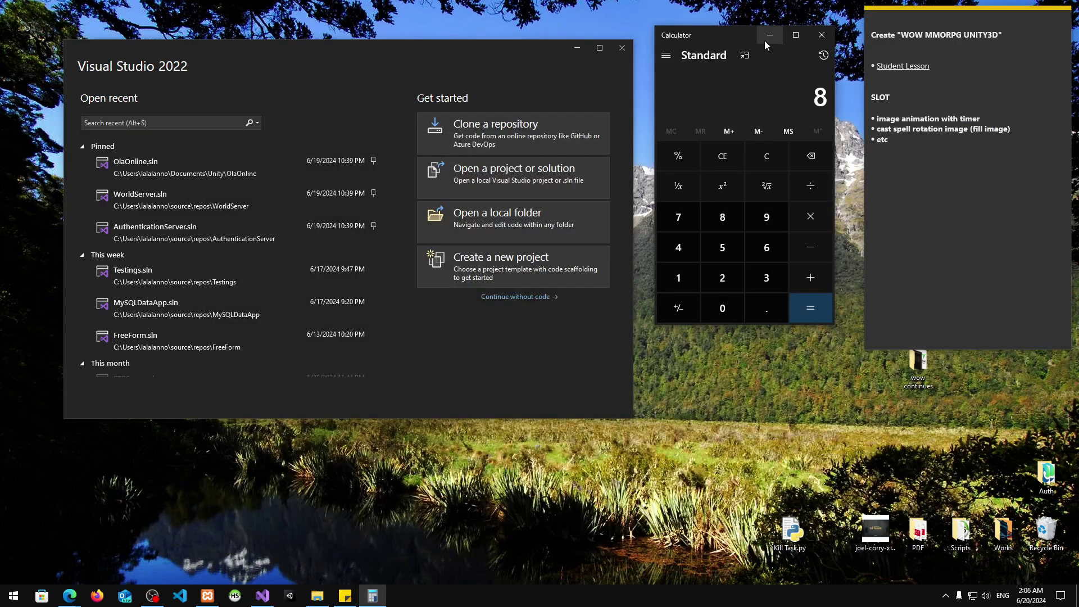
pyautogui.moveTo(727, 43); pyautogui.dragTo(745, 170)
pyautogui.click(829, 342)
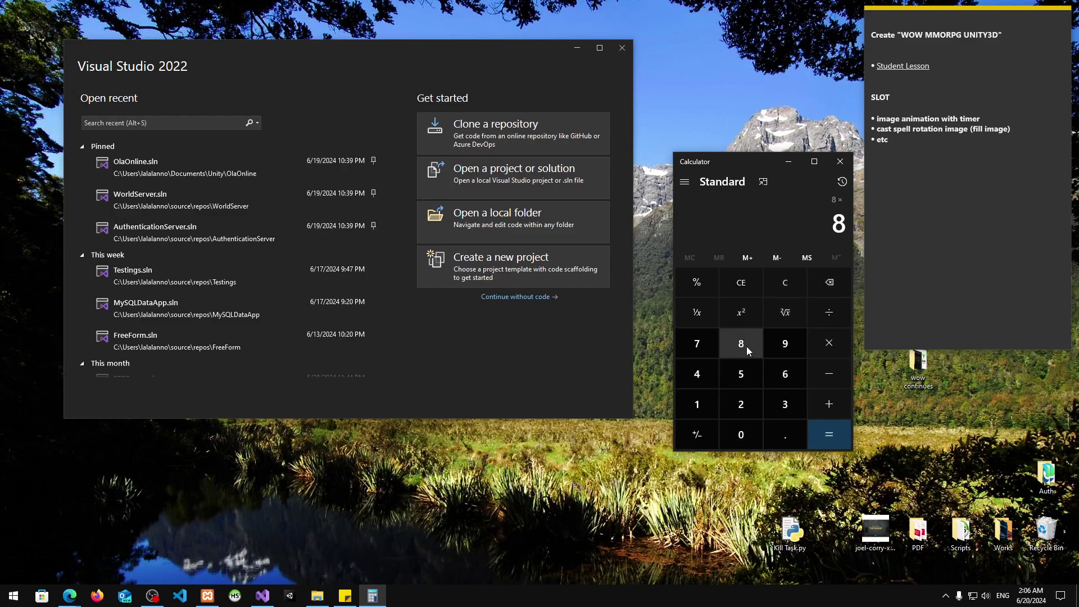
pyautogui.click(809, 431)
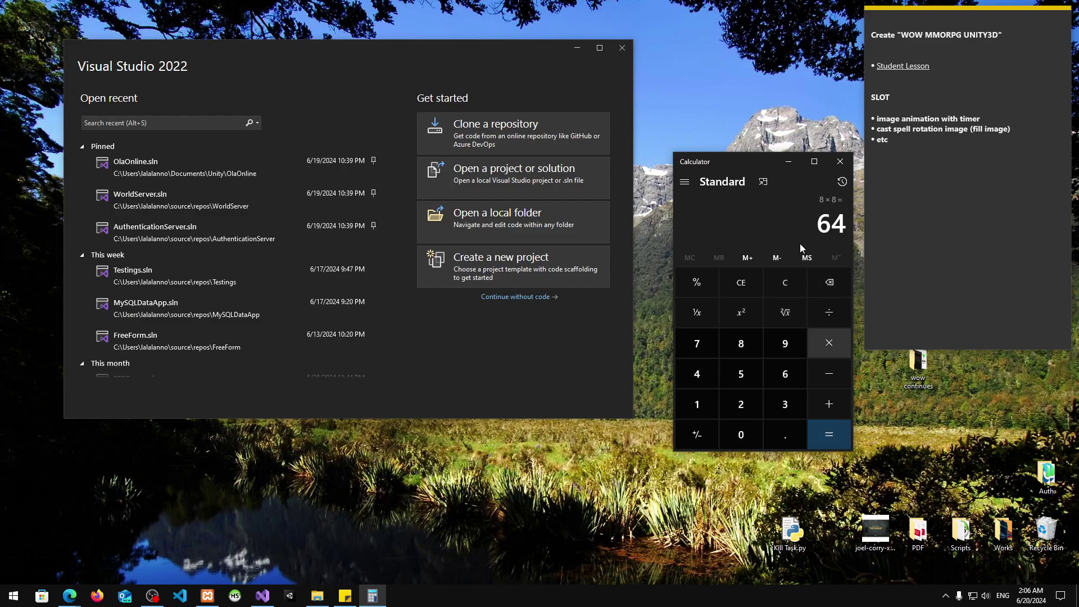
pyautogui.click(785, 282)
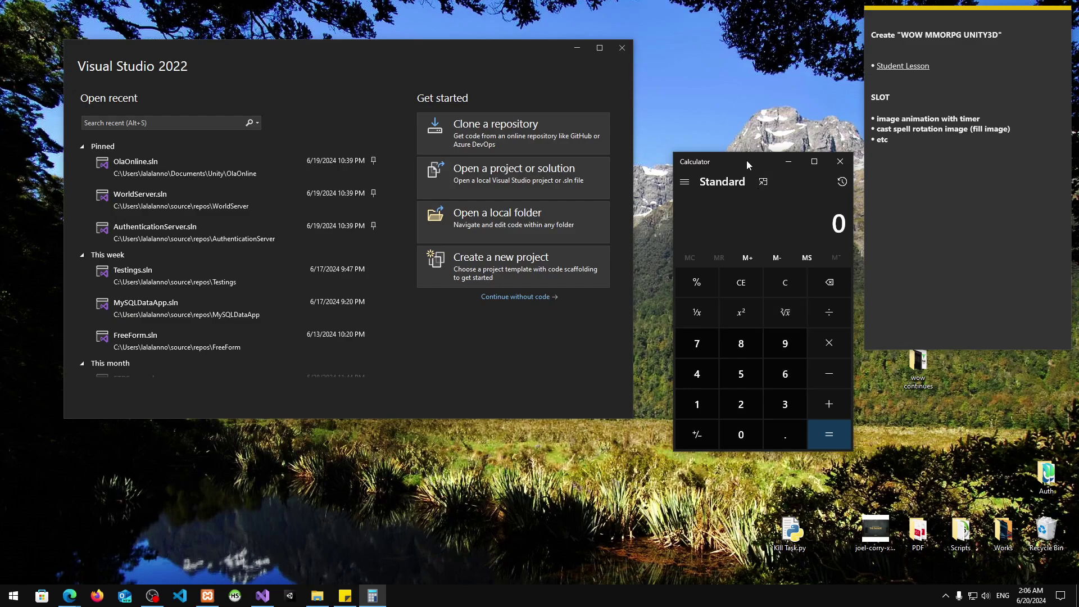
pyautogui.moveTo(746, 161); pyautogui.dragTo(739, 36)
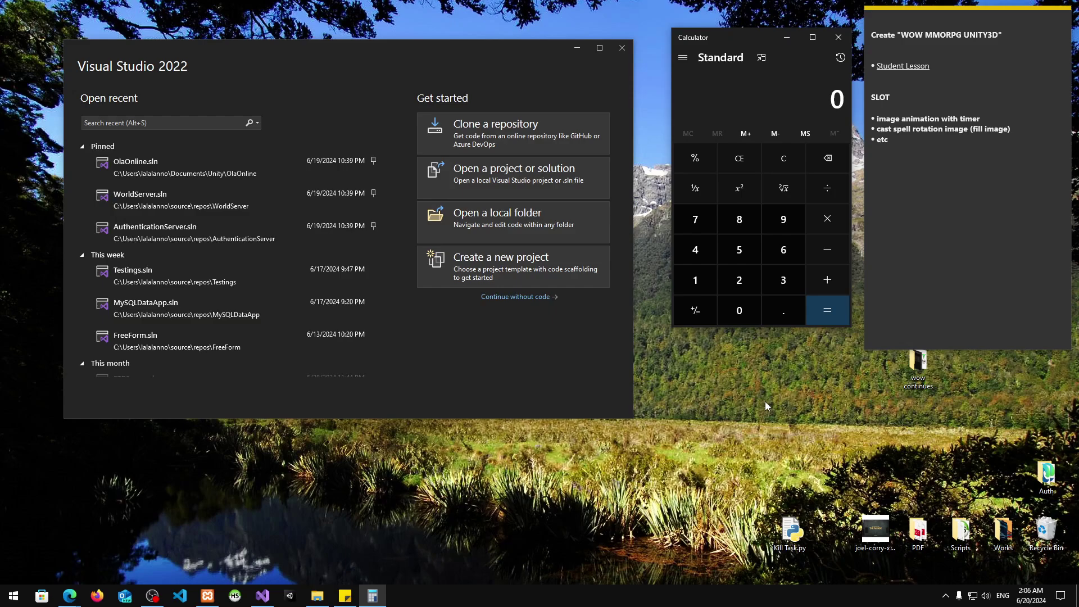
pyautogui.click(838, 38)
pyautogui.moveTo(351, 60); pyautogui.dragTo(571, 21)
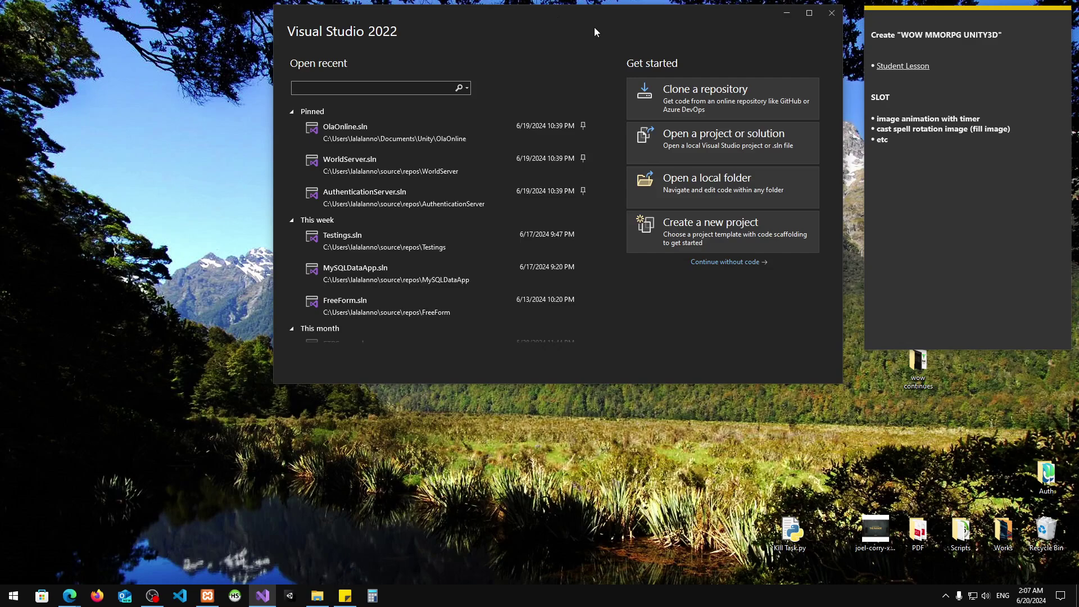
pyautogui.moveTo(659, 25); pyautogui.dragTo(574, 101)
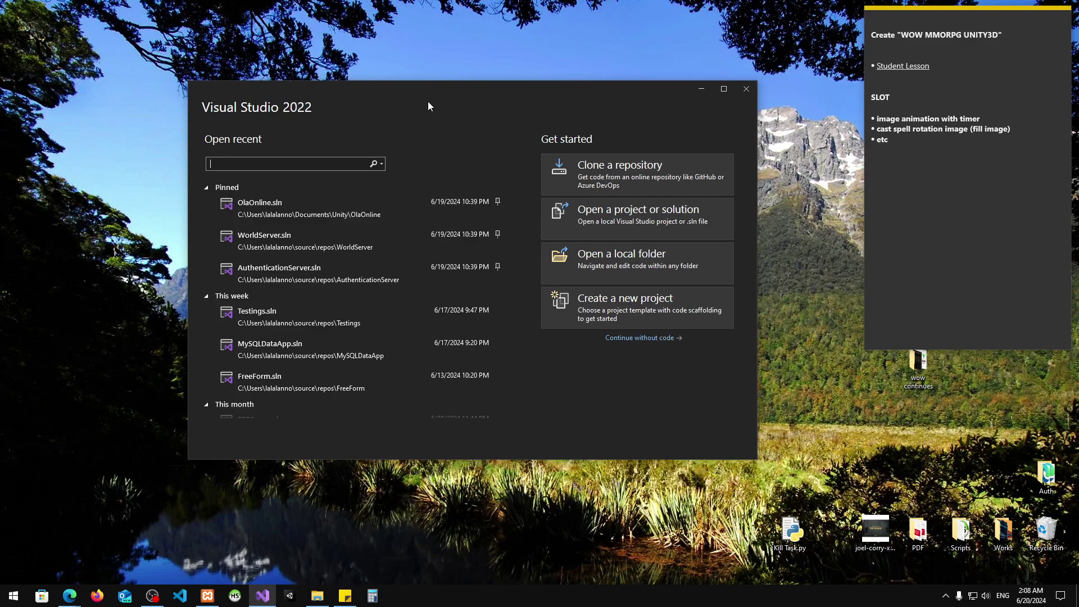
pyautogui.moveTo(428, 102); pyautogui.dragTo(462, 79)
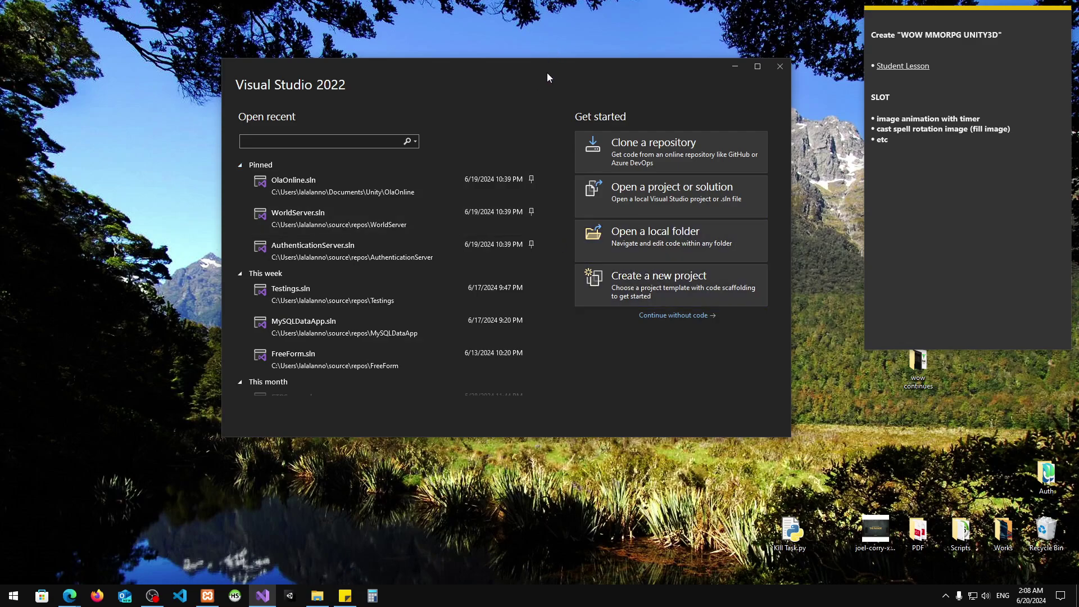
# Start creating a new Visual Studio project and filter the templates by C#, Windows and Desktop
pyautogui.click(724, 291)
pyautogui.click(621, 289)
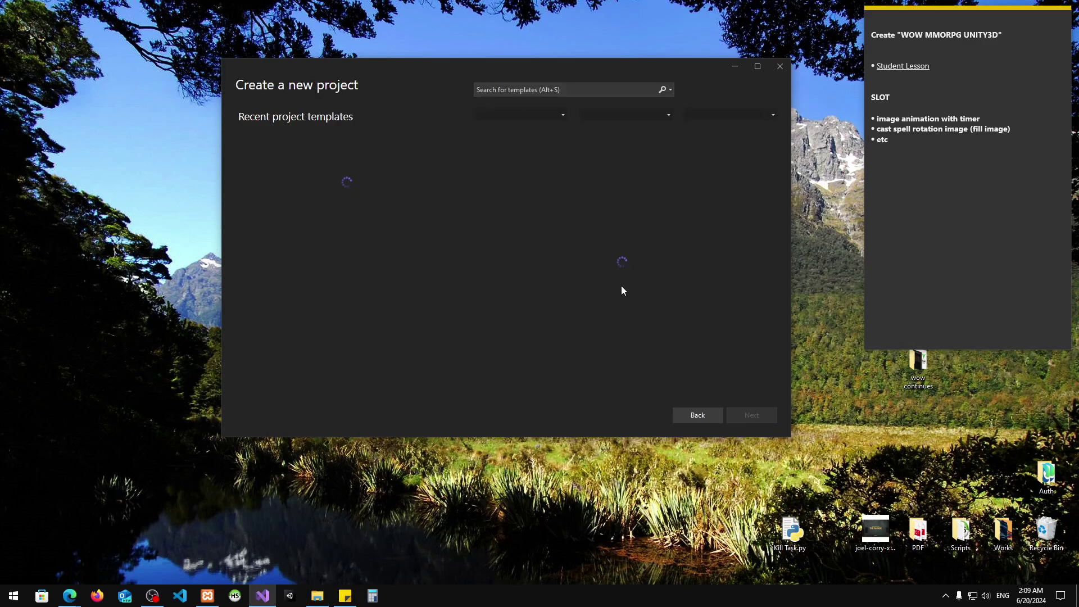
pyautogui.click(548, 114)
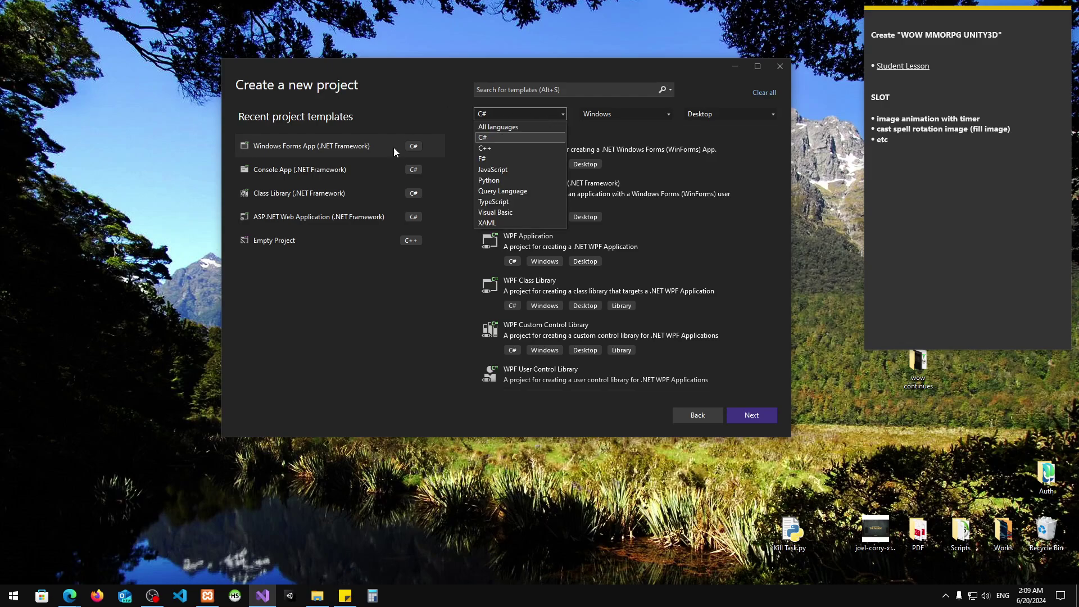
pyautogui.click(497, 137)
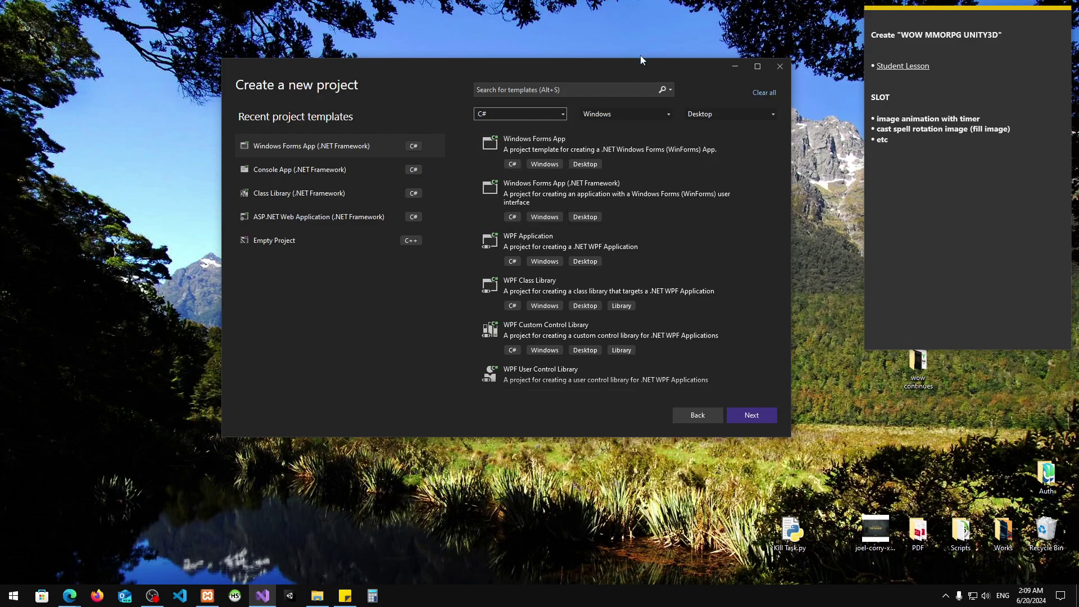
pyautogui.click(618, 119)
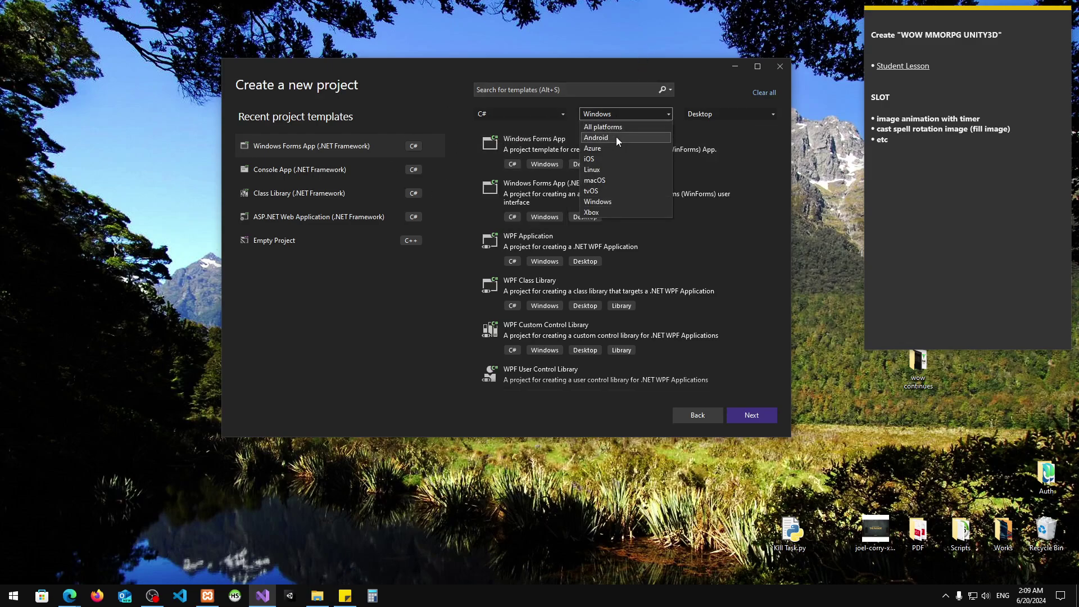
pyautogui.click(612, 201)
pyautogui.click(714, 114)
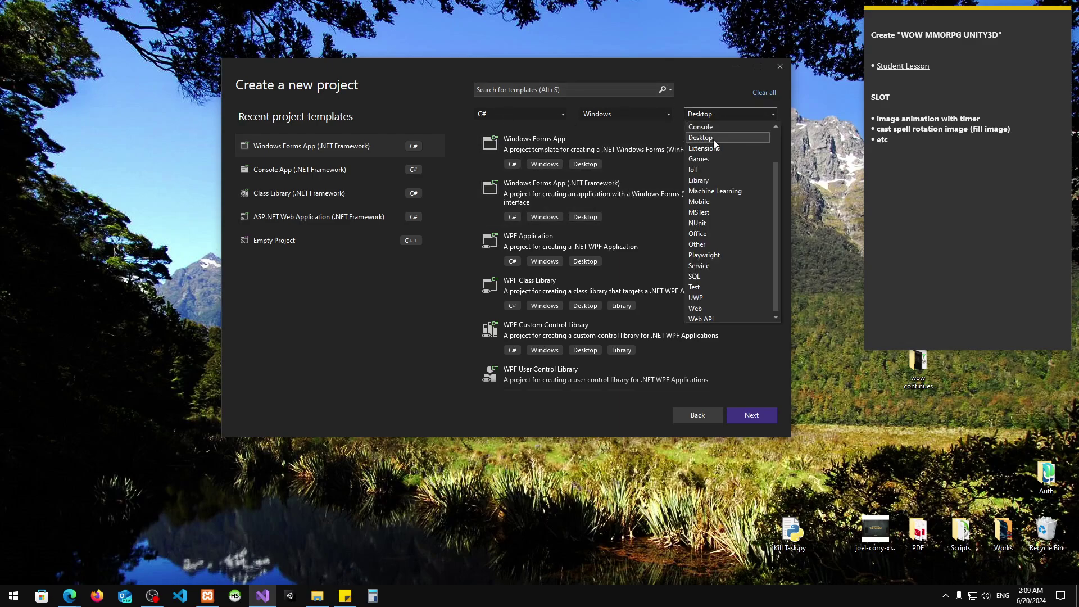
pyautogui.click(703, 140)
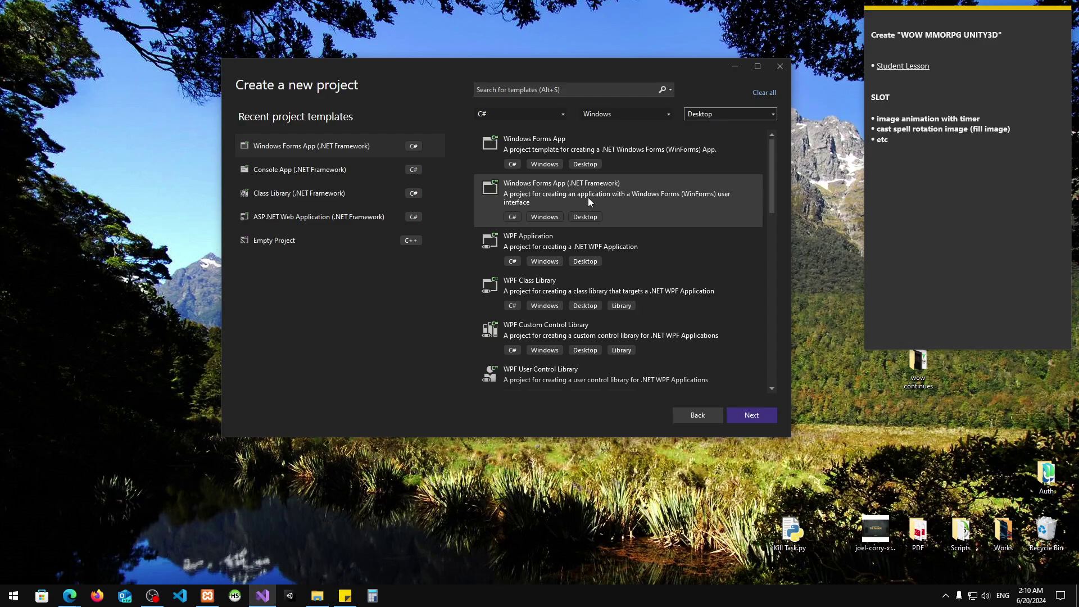
# Choose the Windows Forms App (.NET Framework) template and continue to the project configuration
pyautogui.click(632, 186)
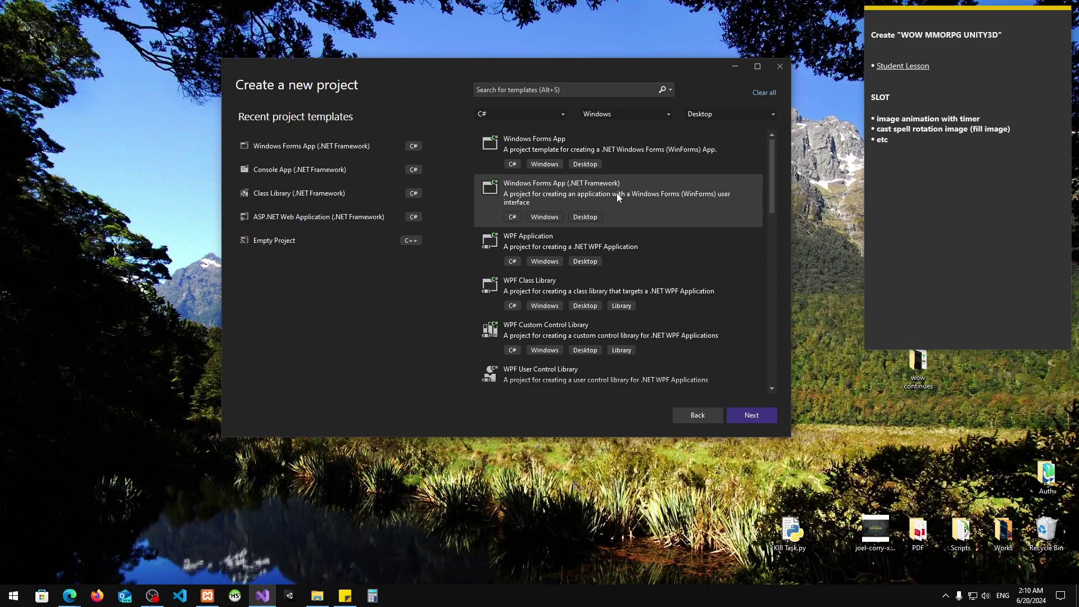
pyautogui.click(753, 414)
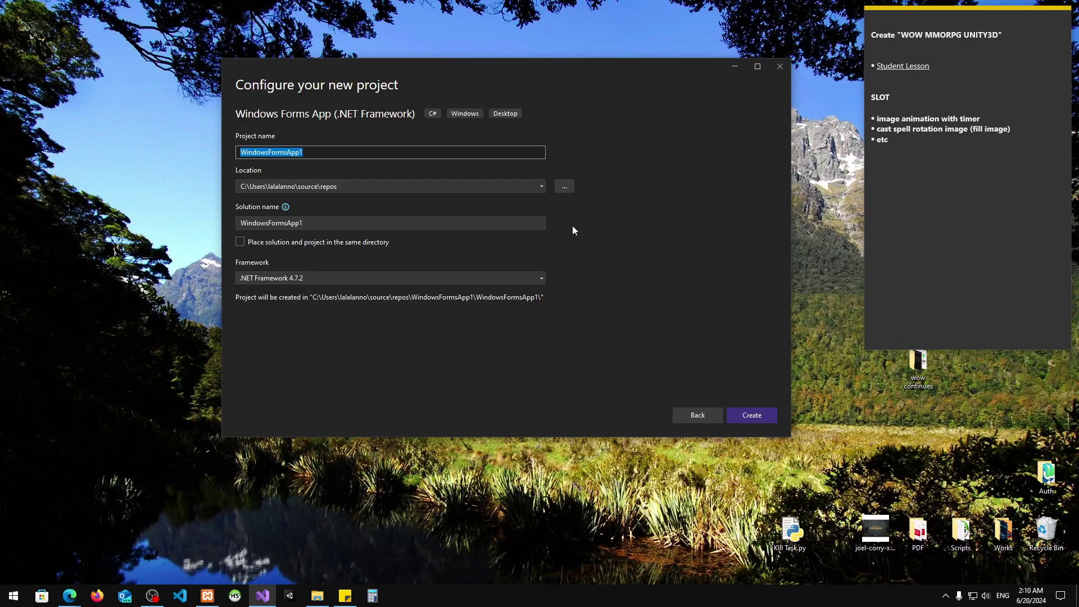
pyautogui.moveTo(571, 225); pyautogui.dragTo(621, 200)
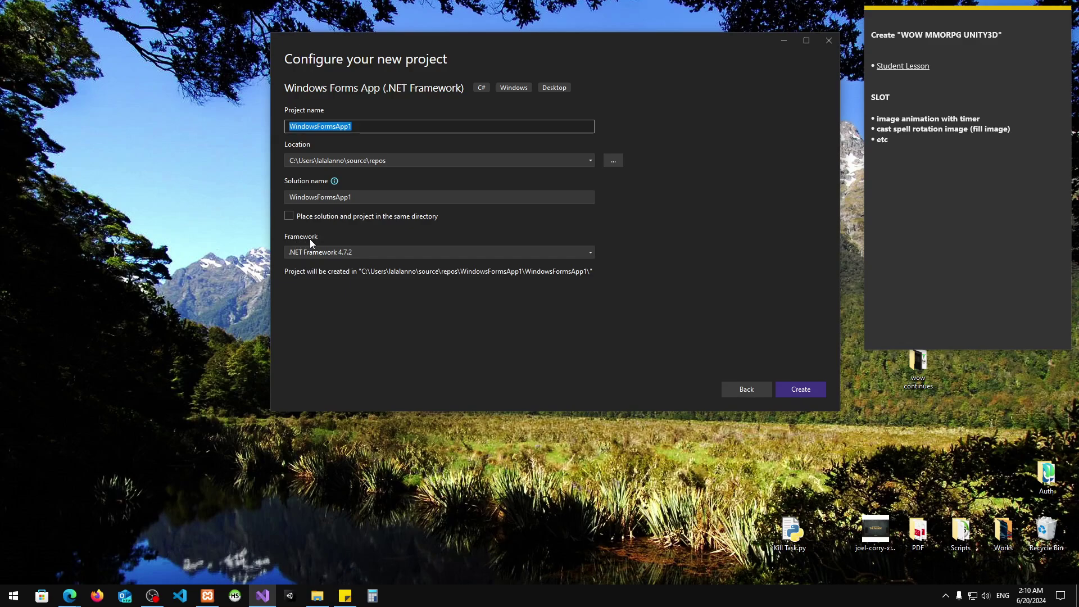
# Examine the .NET Framework versions available for the new Windows Forms project without changing the selection
pyautogui.click(327, 251)
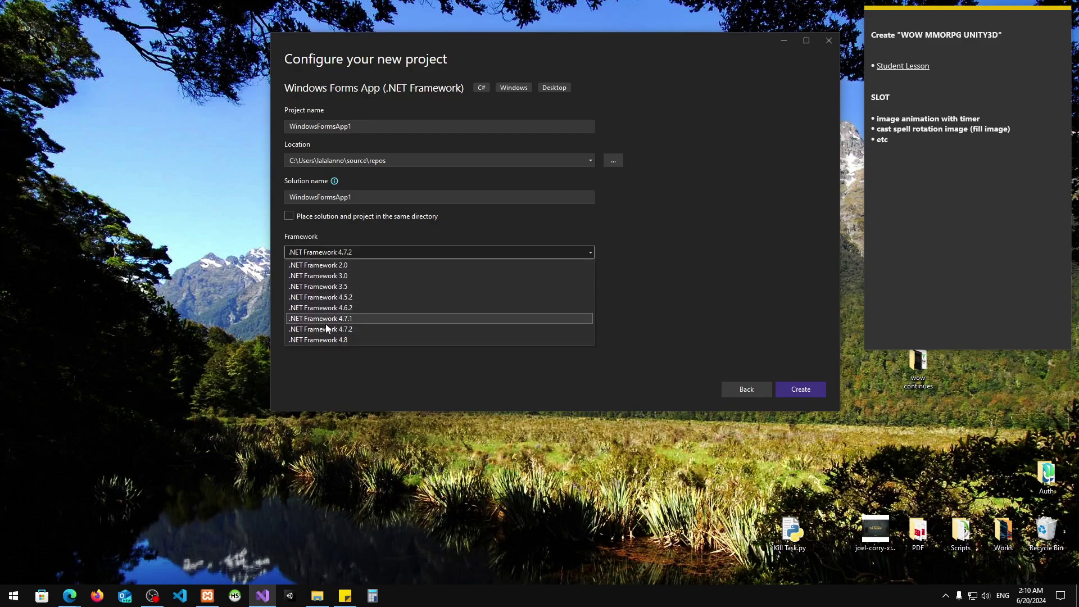
pyautogui.click(400, 380)
pyautogui.click(353, 253)
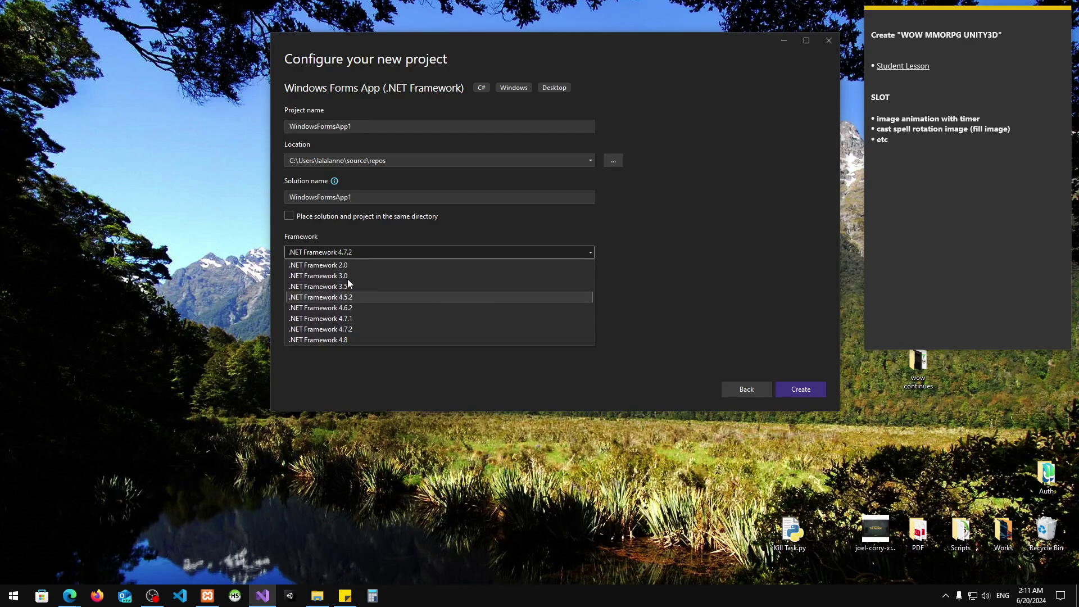
pyautogui.click(427, 387)
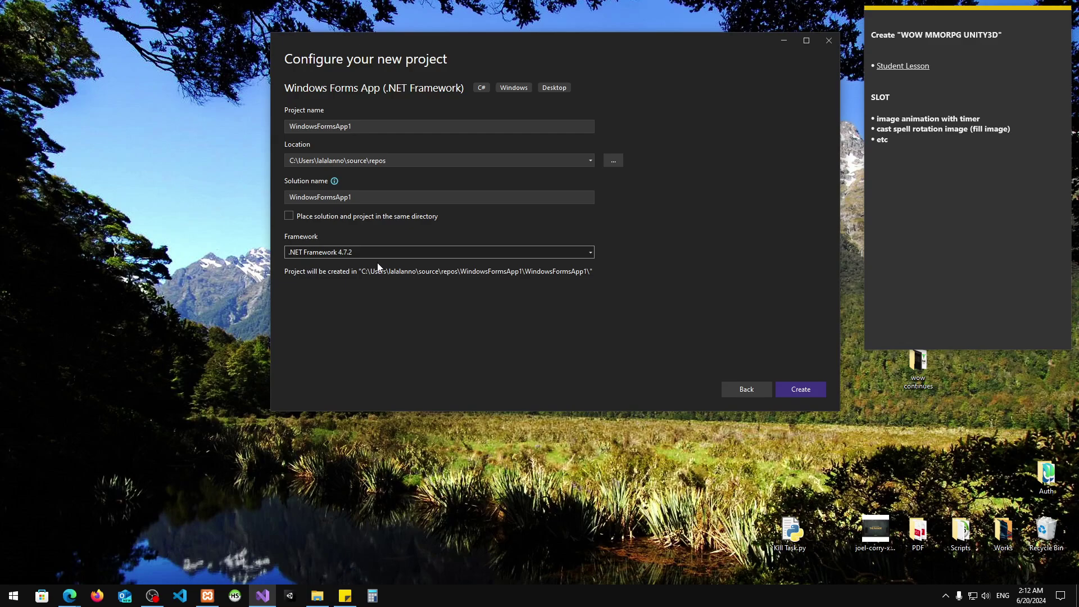
pyautogui.click(362, 254)
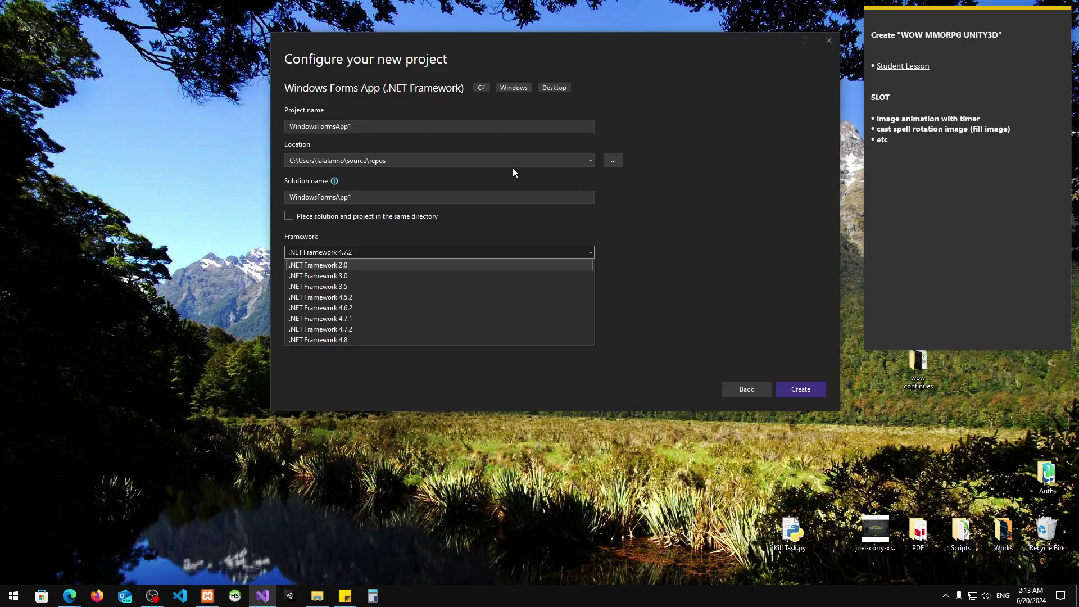
pyautogui.click(679, 158)
pyautogui.click(354, 252)
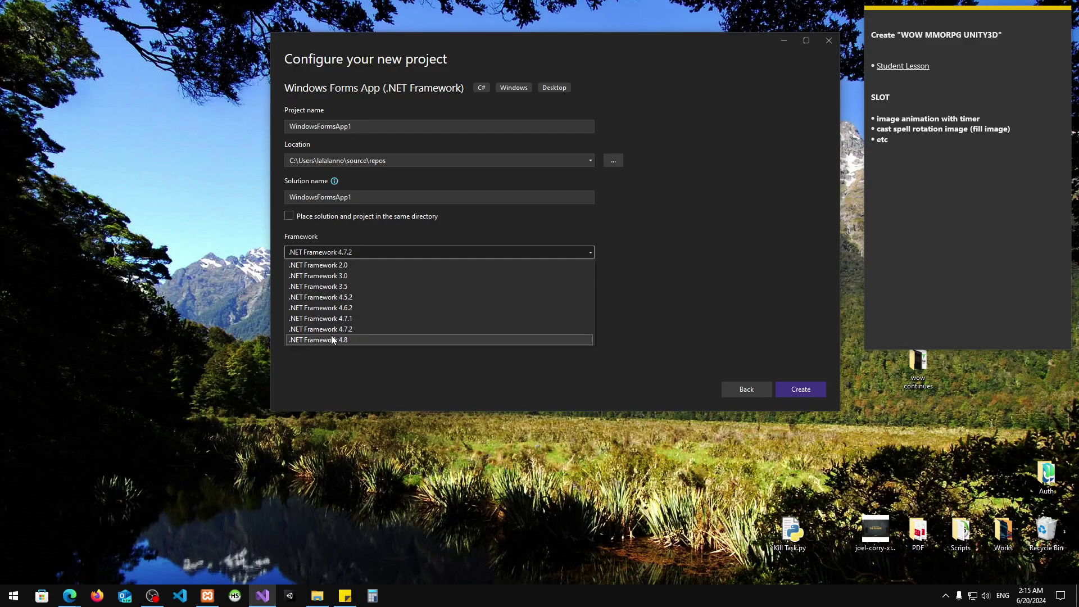
pyautogui.click(382, 369)
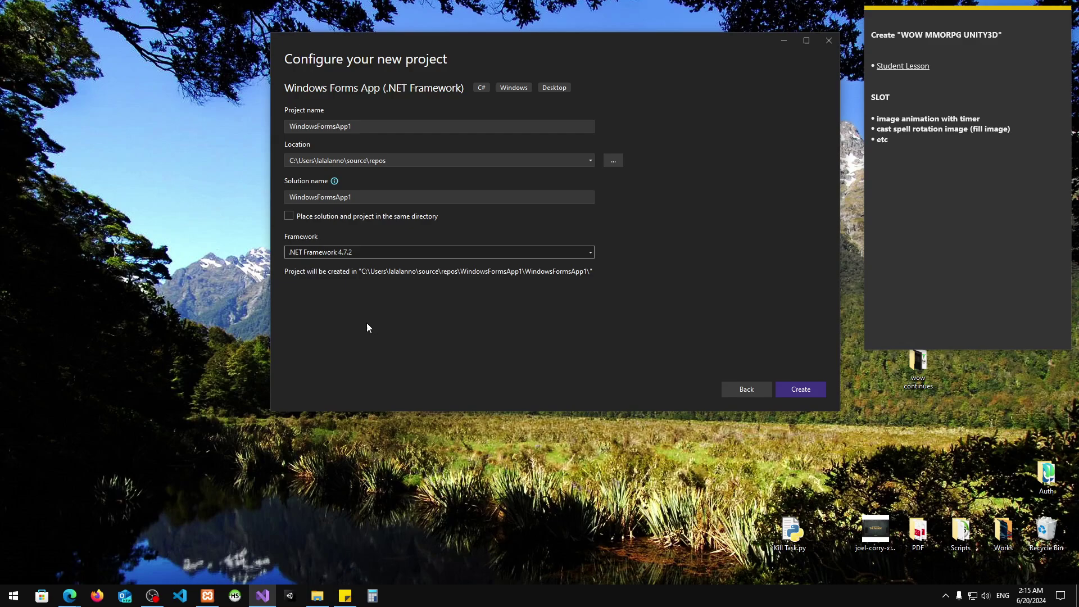
pyautogui.click(395, 254)
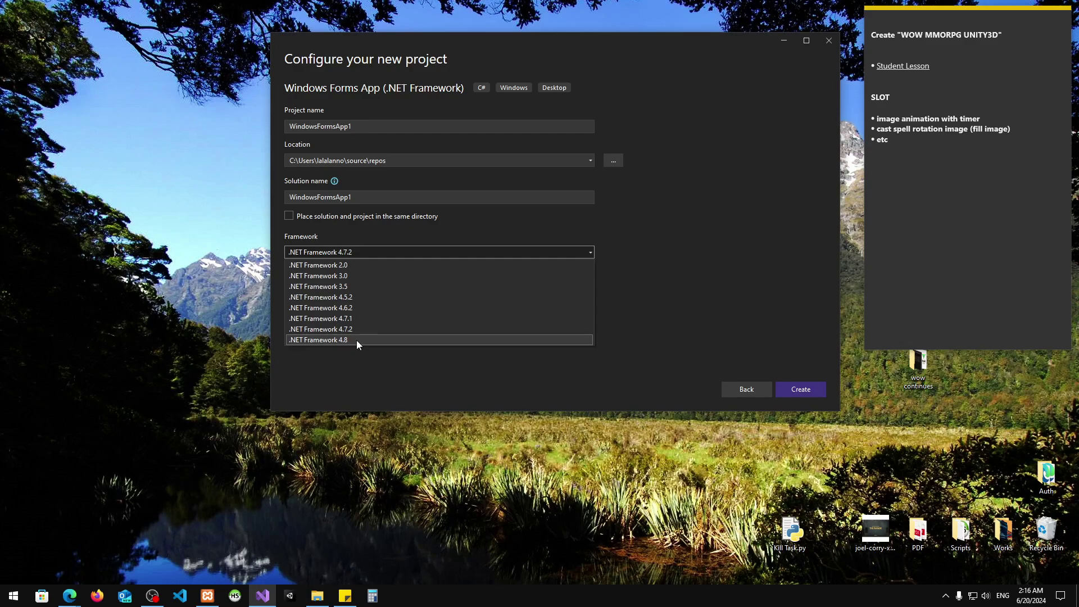
pyautogui.click(385, 359)
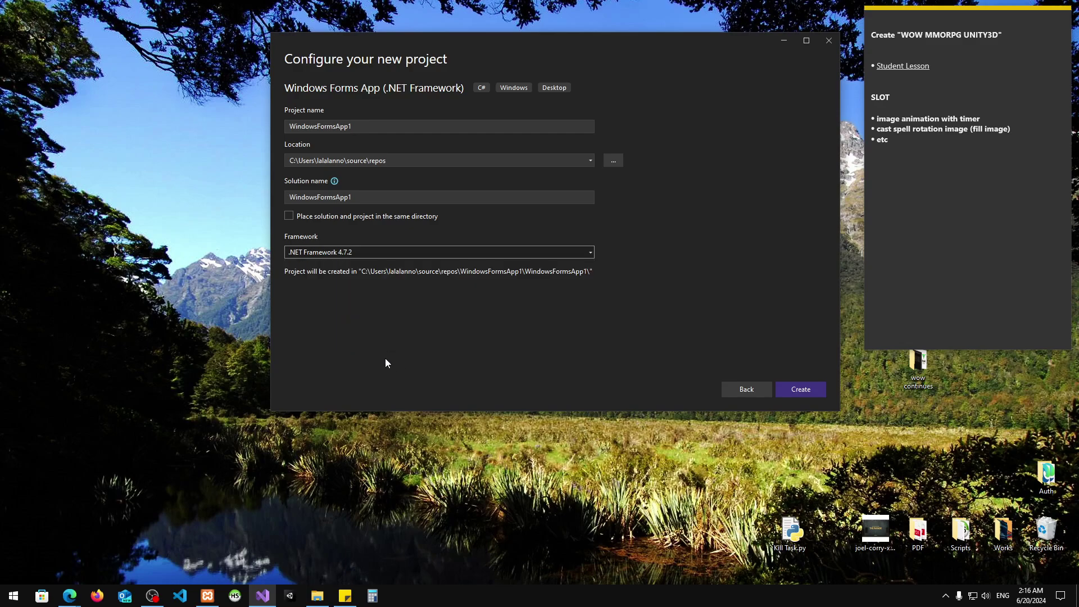
# Review the framework versions offered for the project and choose .NET Framework 4.7.2
pyautogui.click(395, 253)
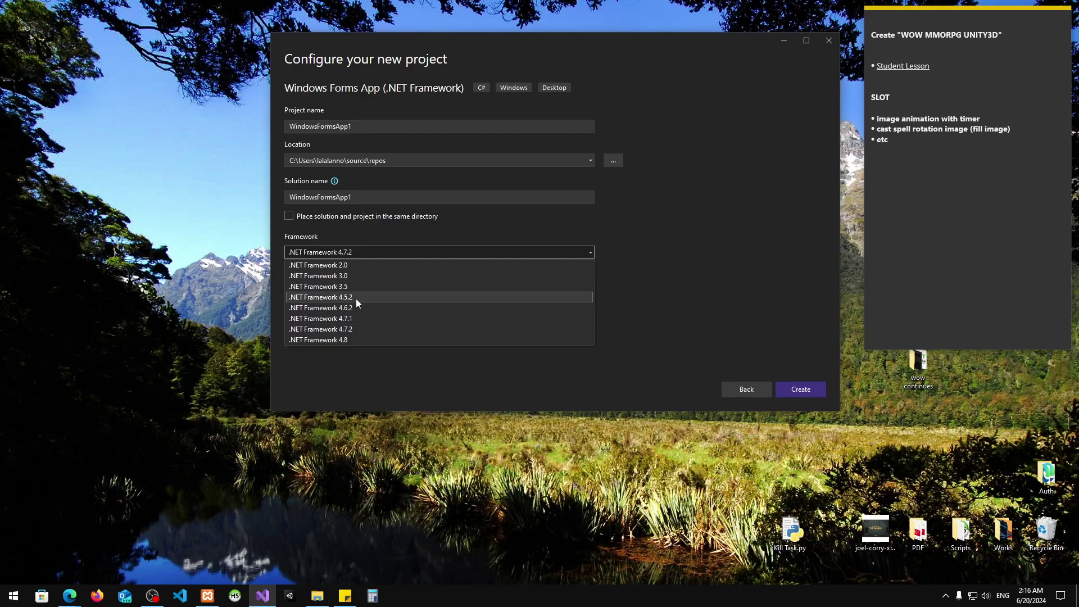
pyautogui.click(364, 329)
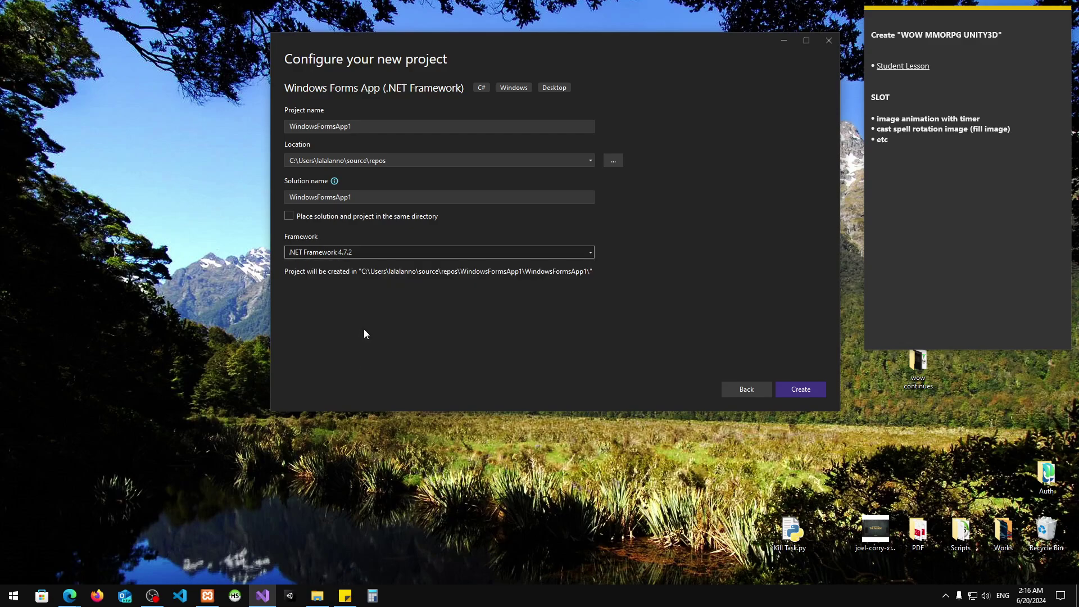
pyautogui.click(354, 254)
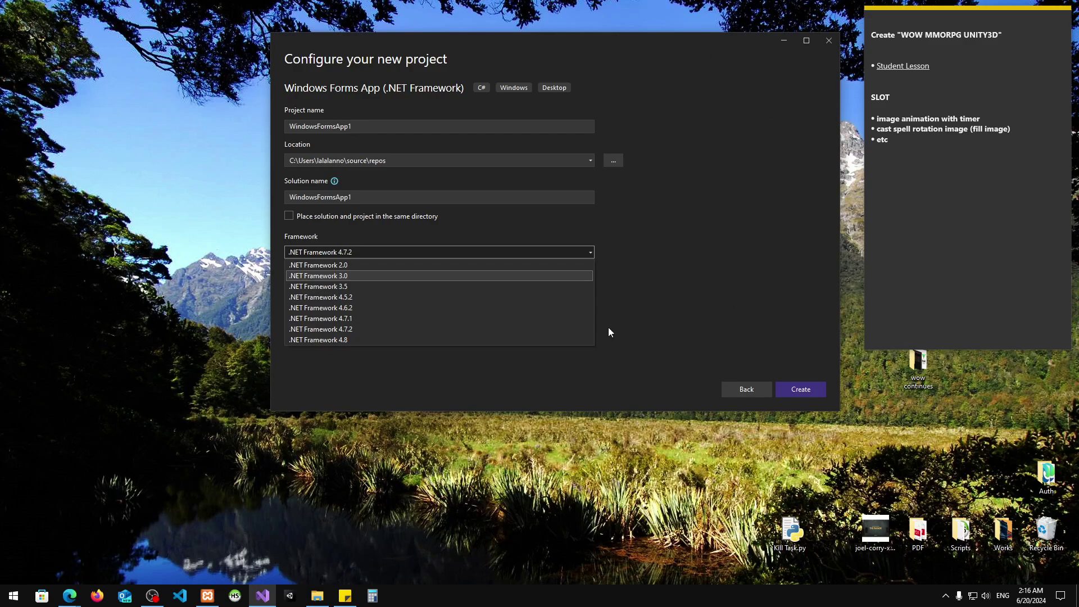
# Open Calculator, place it beside the project configuration window, and view the available .NET Framework versions alongside it
pyautogui.click(374, 597)
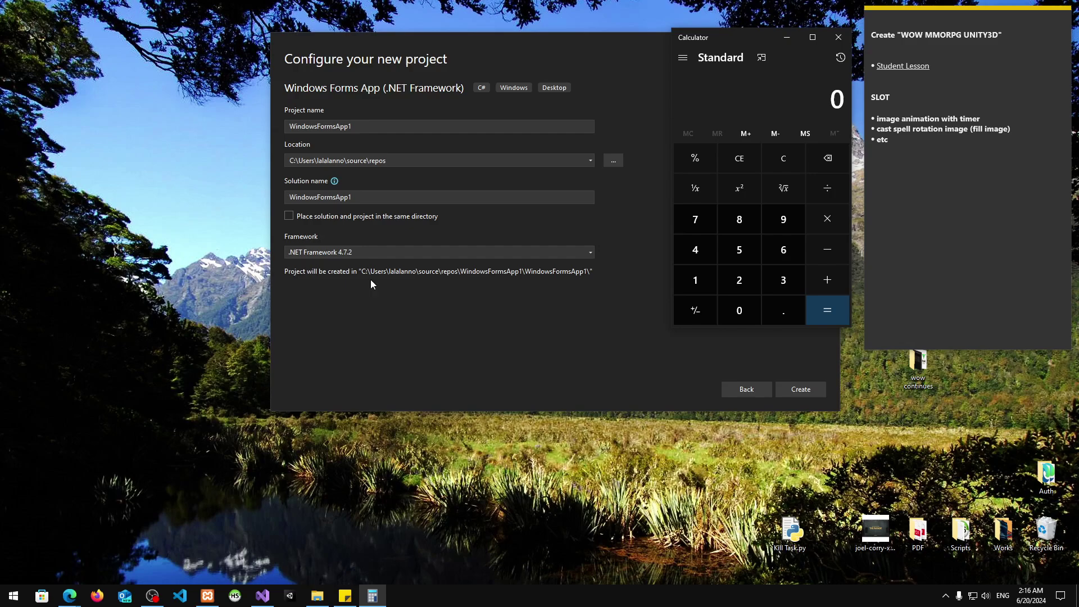
pyautogui.moveTo(731, 34); pyautogui.dragTo(118, 98)
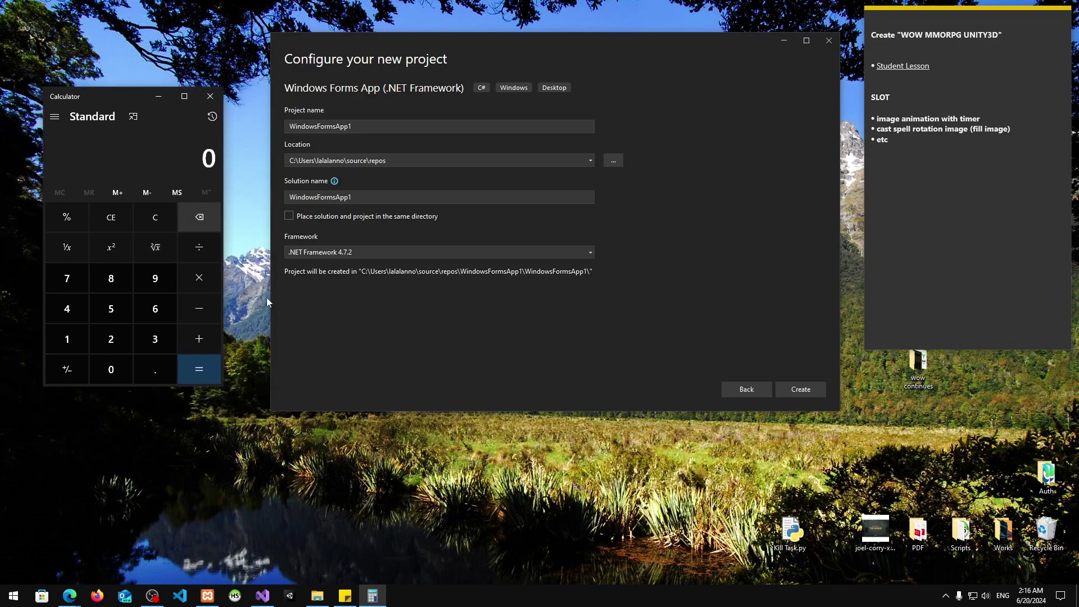
pyautogui.click(338, 257)
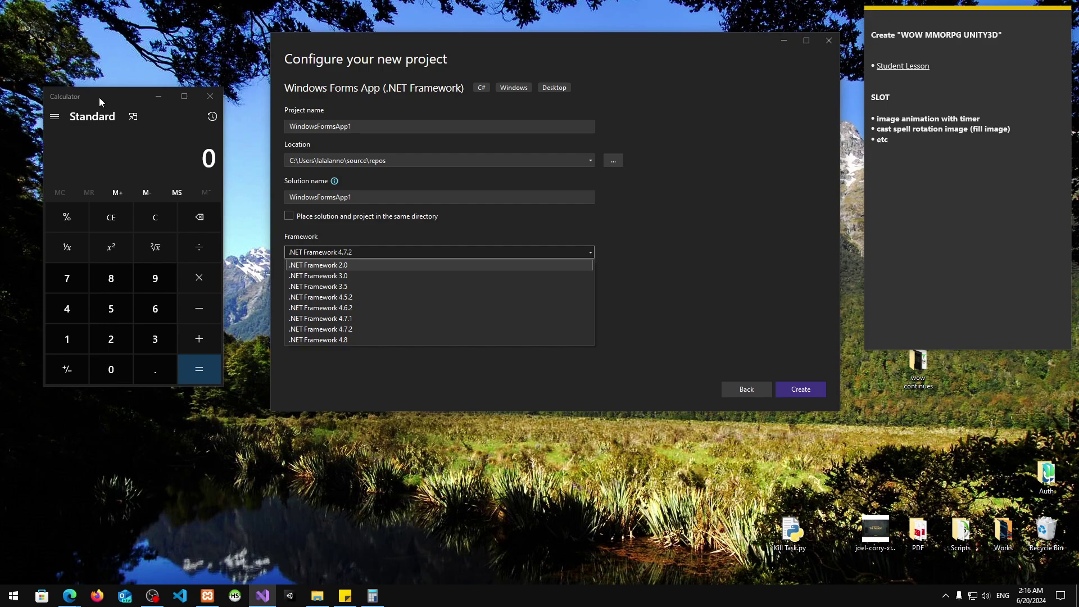
pyautogui.moveTo(99, 99); pyautogui.dragTo(118, 100)
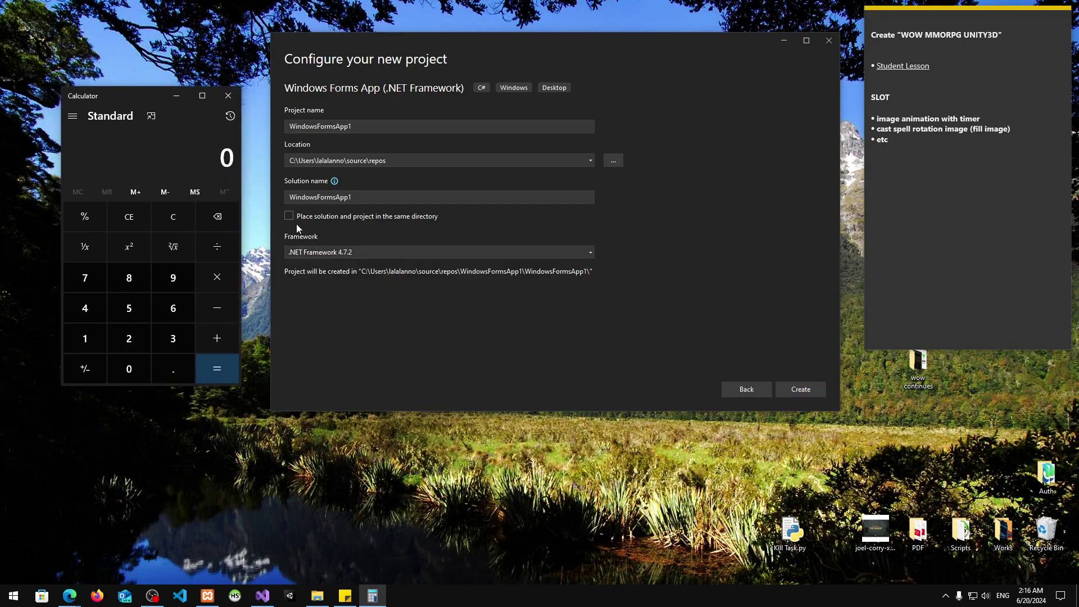
pyautogui.click(330, 253)
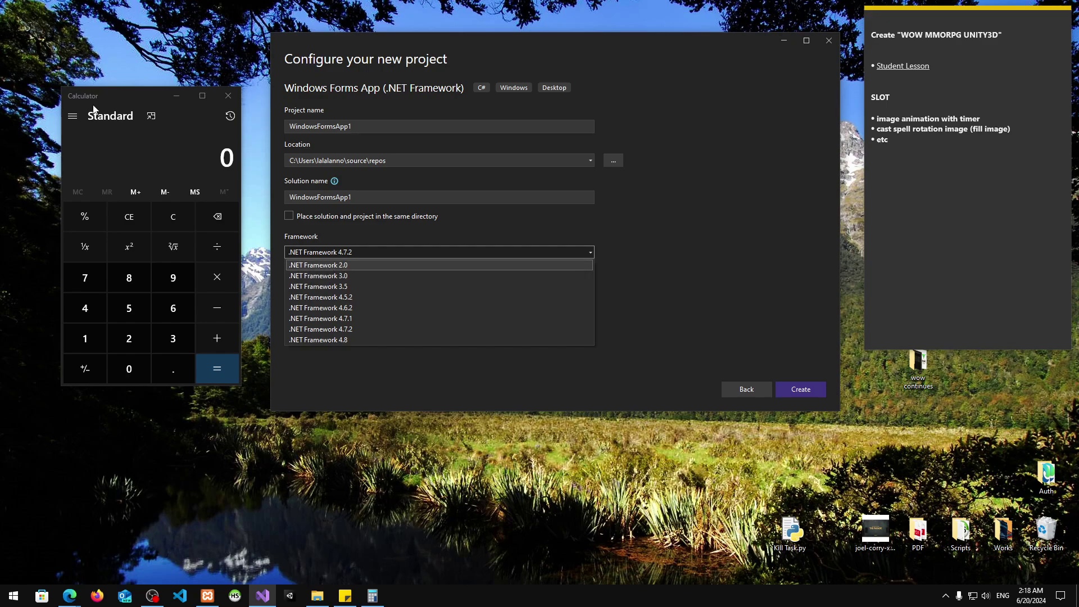
pyautogui.moveTo(131, 96)
pyautogui.mouseDown()
pyautogui.moveTo(92, 108)
pyautogui.moveTo(123, 112)
pyautogui.mouseUp()
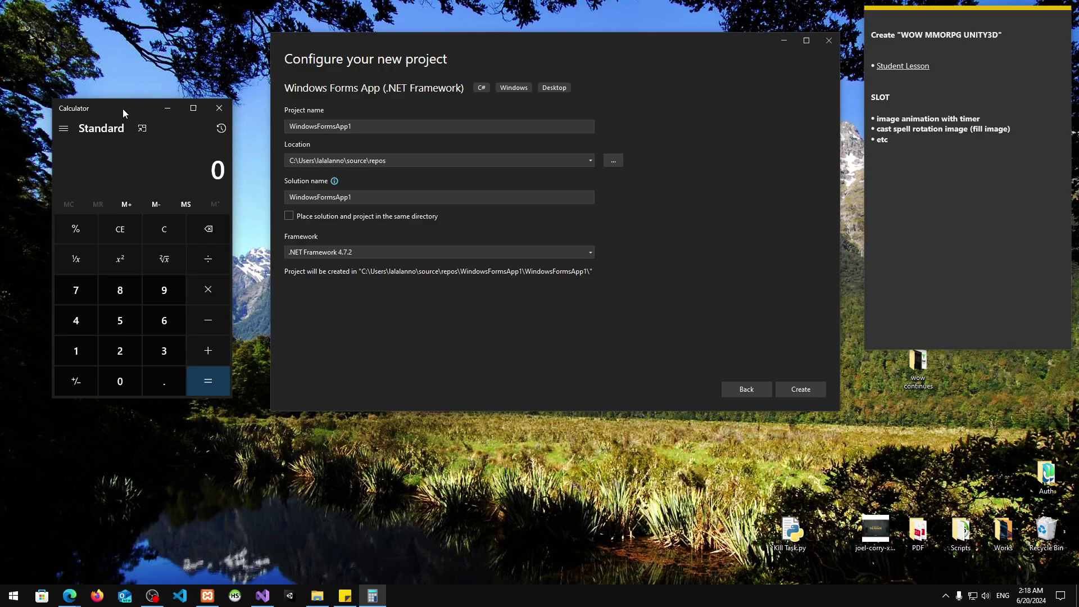
# Set the project's framework to .NET Framework 2.0 and move the "wow continues" folder further down the desktop
pyautogui.click(338, 254)
pyautogui.click(346, 255)
pyautogui.click(346, 255)
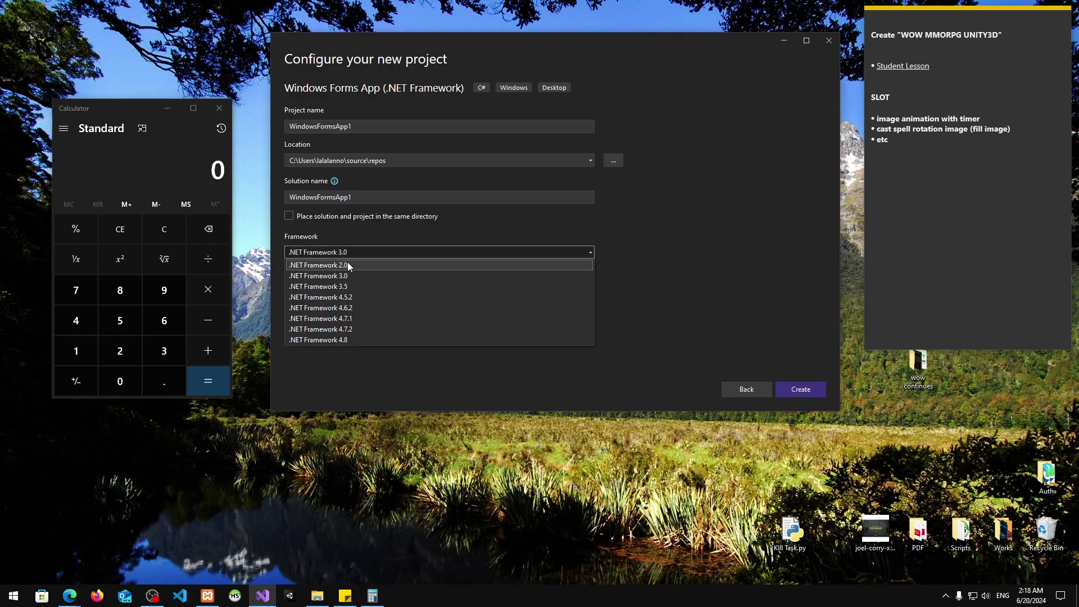
pyautogui.click(347, 263)
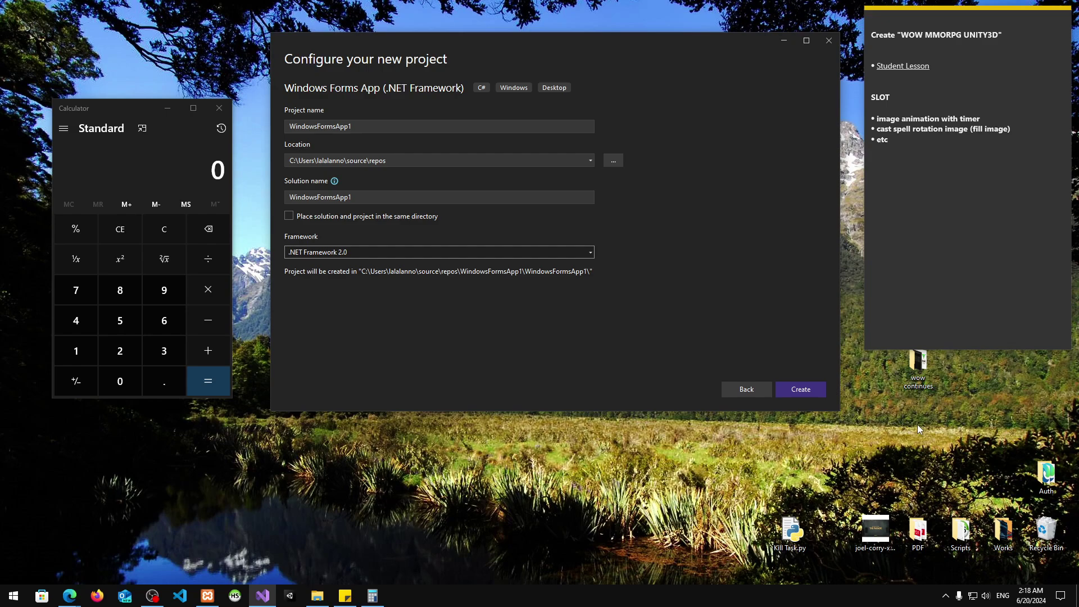
pyautogui.moveTo(921, 362); pyautogui.dragTo(921, 418)
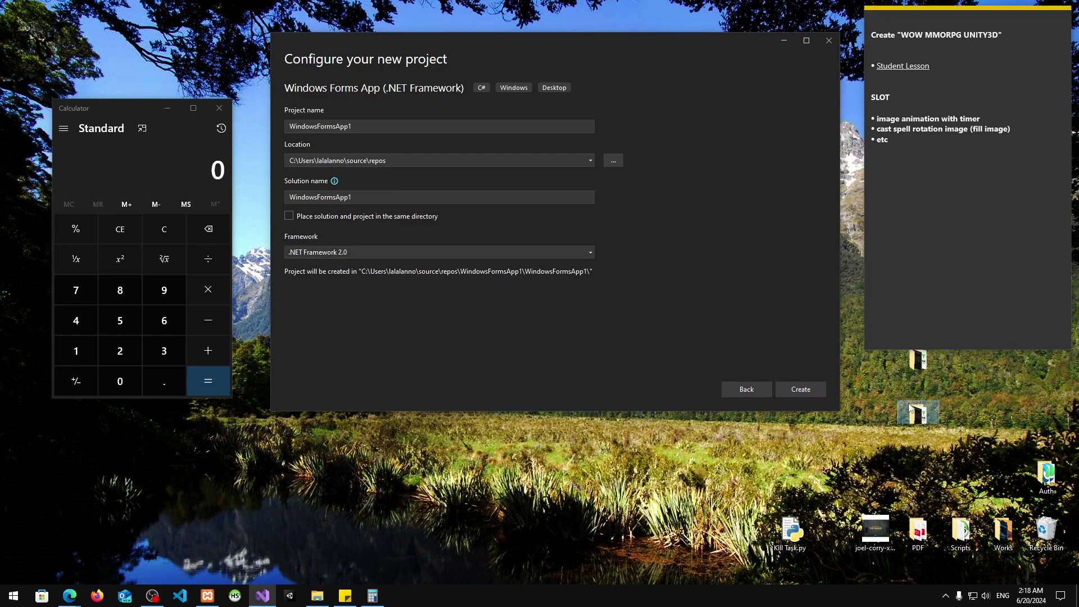
# Switch from the framework version list to Microsoft Edge and open google.com
pyautogui.click(348, 253)
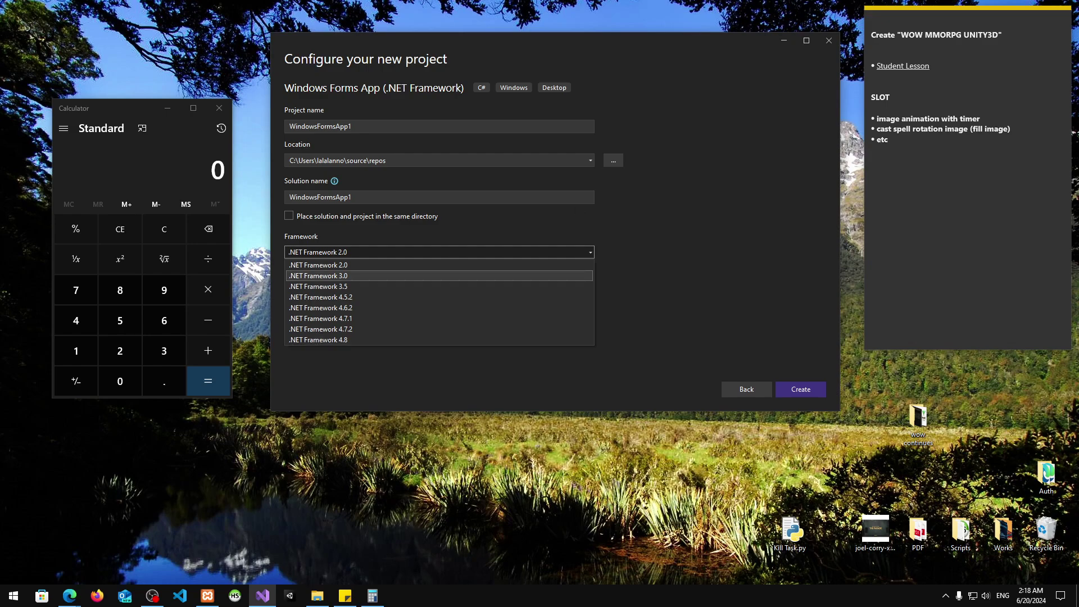
pyautogui.hotkey('alt', 'Tab')
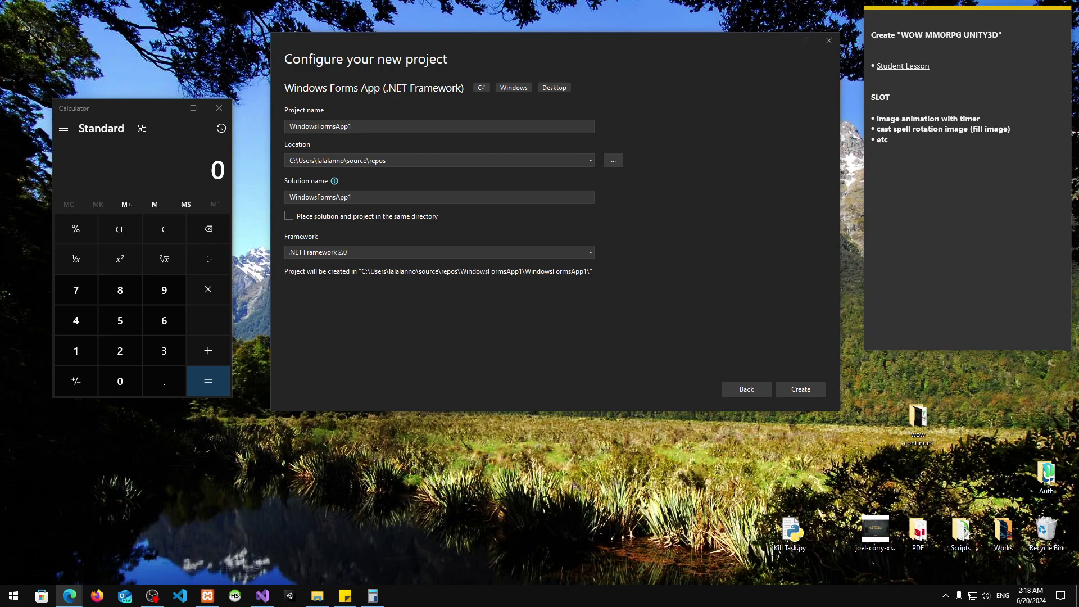
pyautogui.click(69, 596)
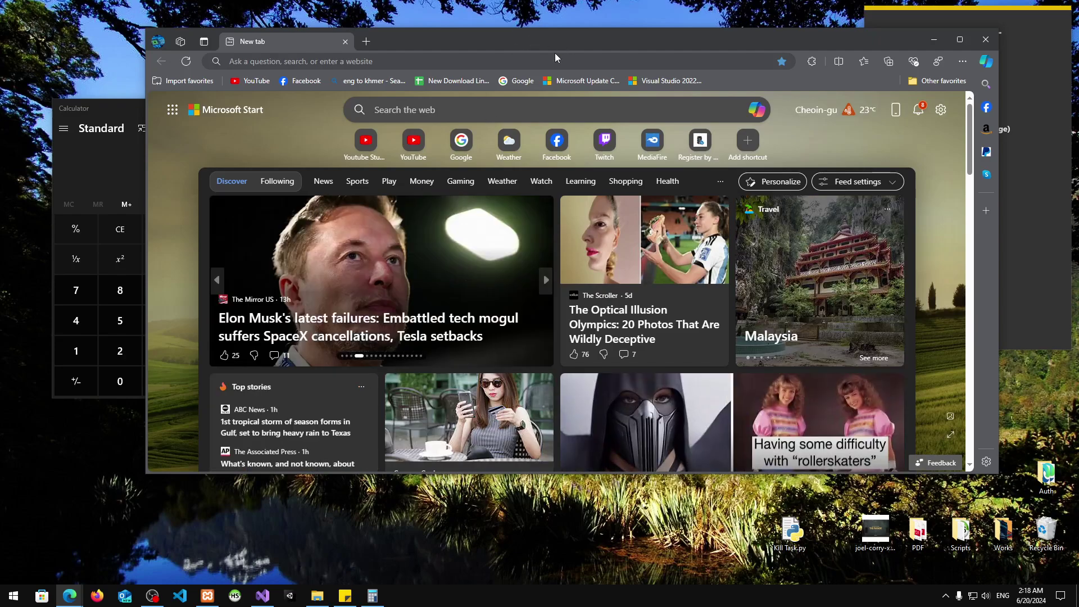
pyautogui.moveTo(555, 53); pyautogui.dragTo(299, 106)
pyautogui.click(333, 104)
pyautogui.write('google.com')
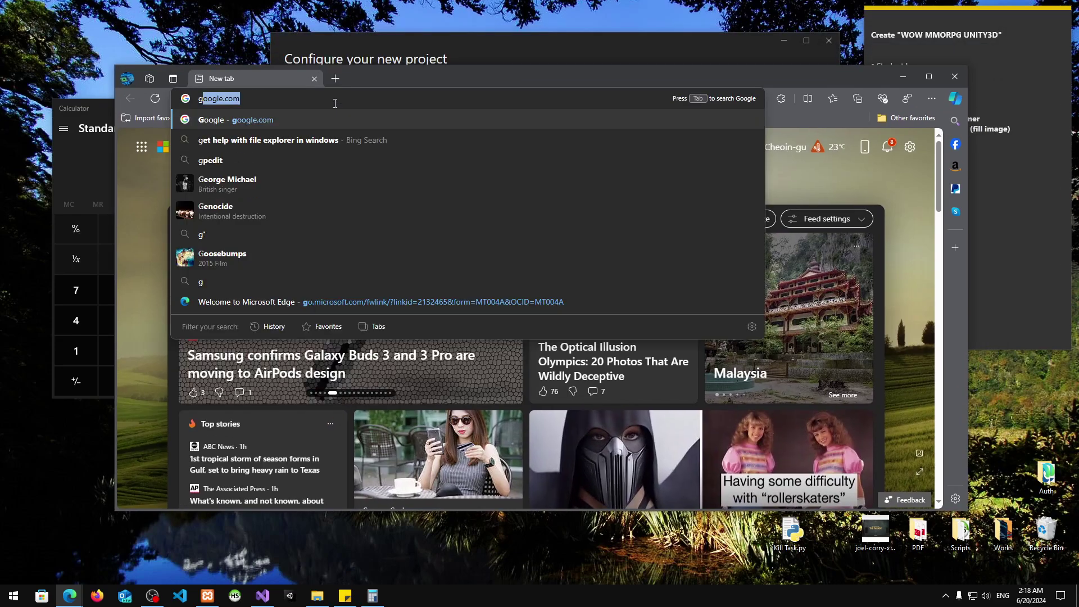
pyautogui.press('Return')
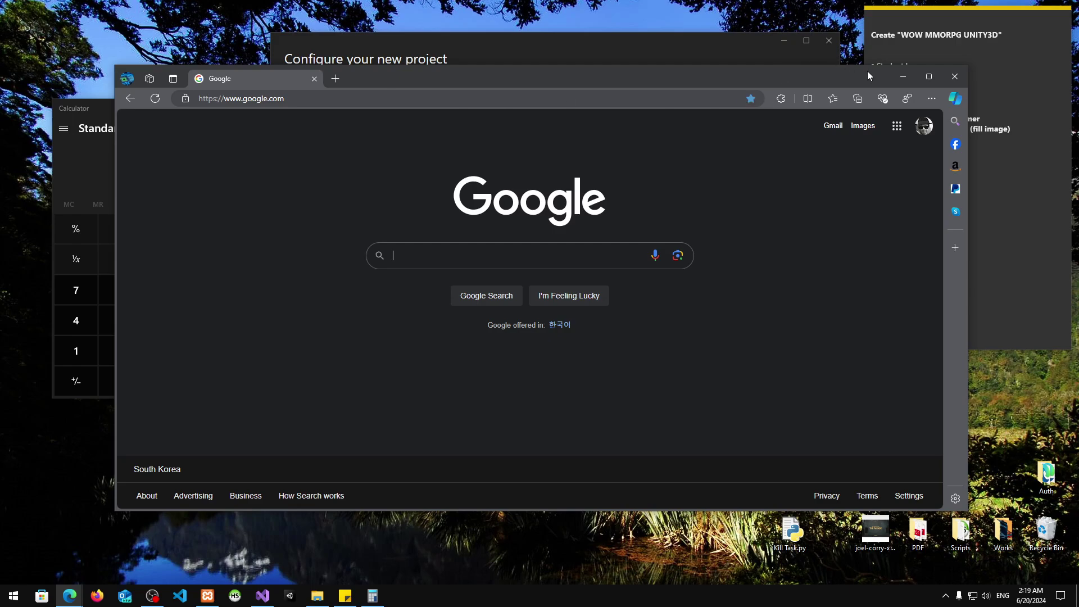
# Switch to Visual Studio to check the selectable framework versions, and return to the Google page in Edge
pyautogui.click(731, 51)
pyautogui.click(321, 252)
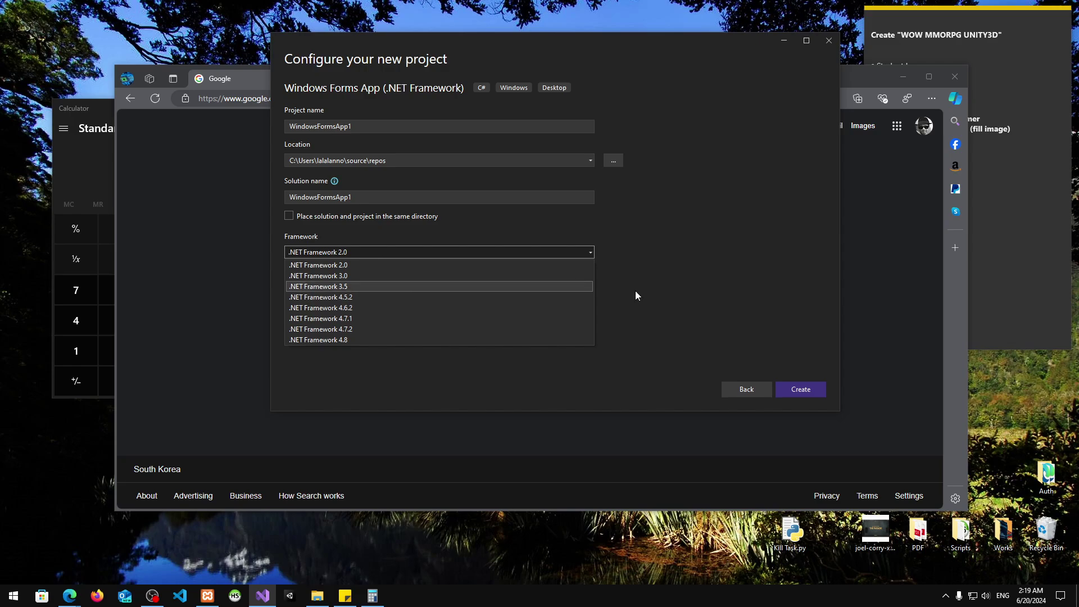
pyautogui.click(879, 255)
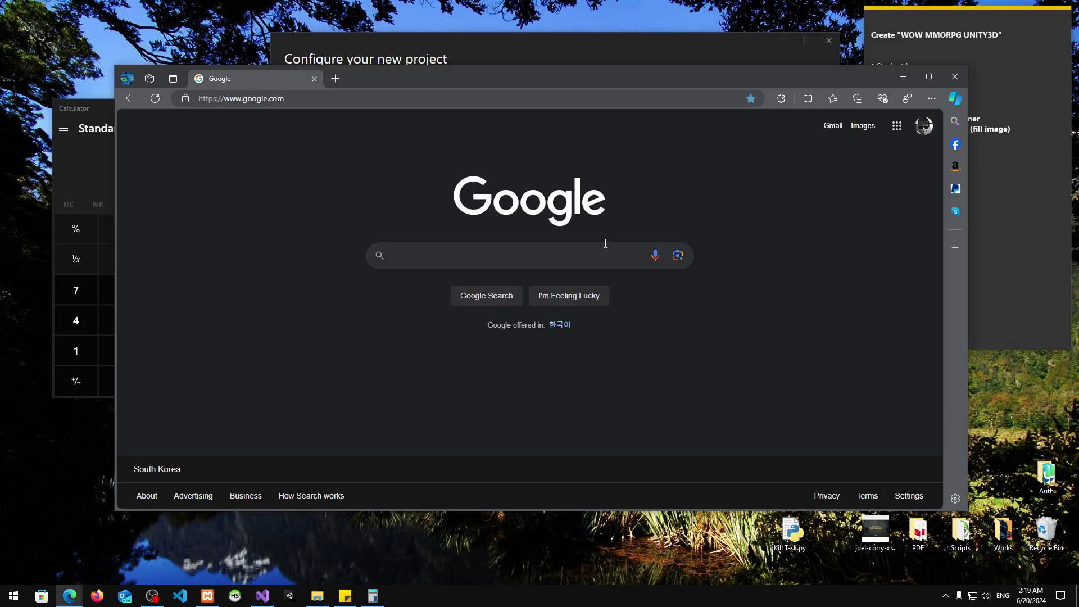
# Search Google for ".net framework 3.5 end of life"
pyautogui.click(589, 250)
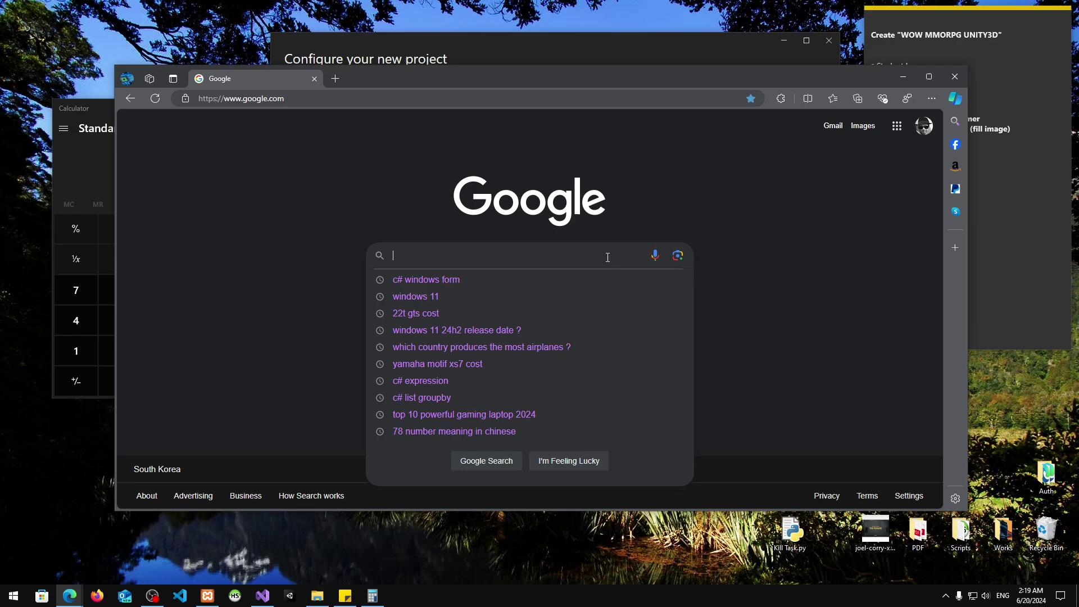
pyautogui.write('.n')
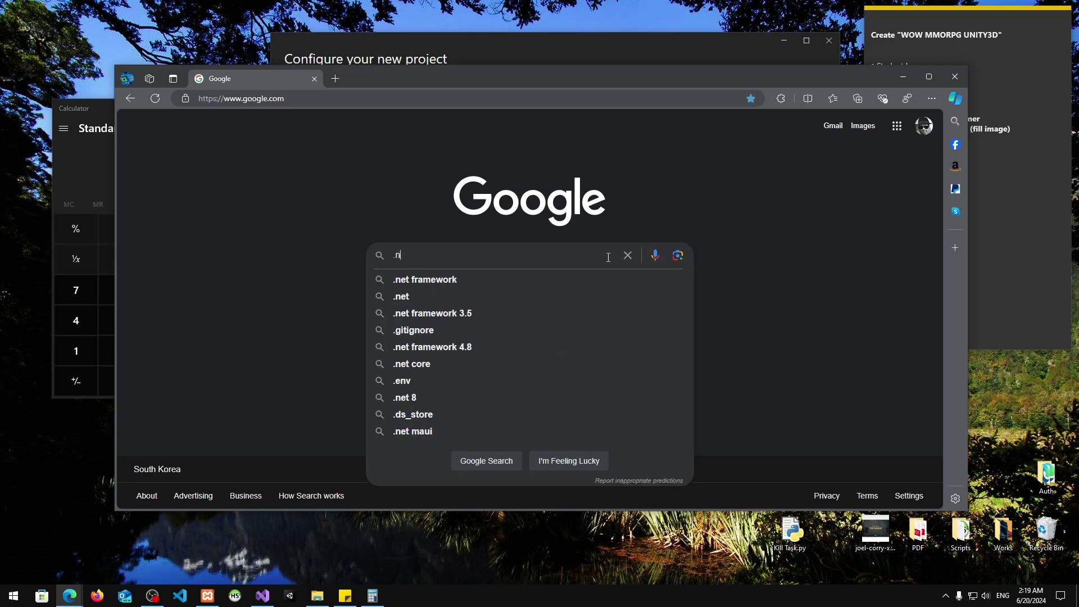
pyautogui.write('et framework 3.5')
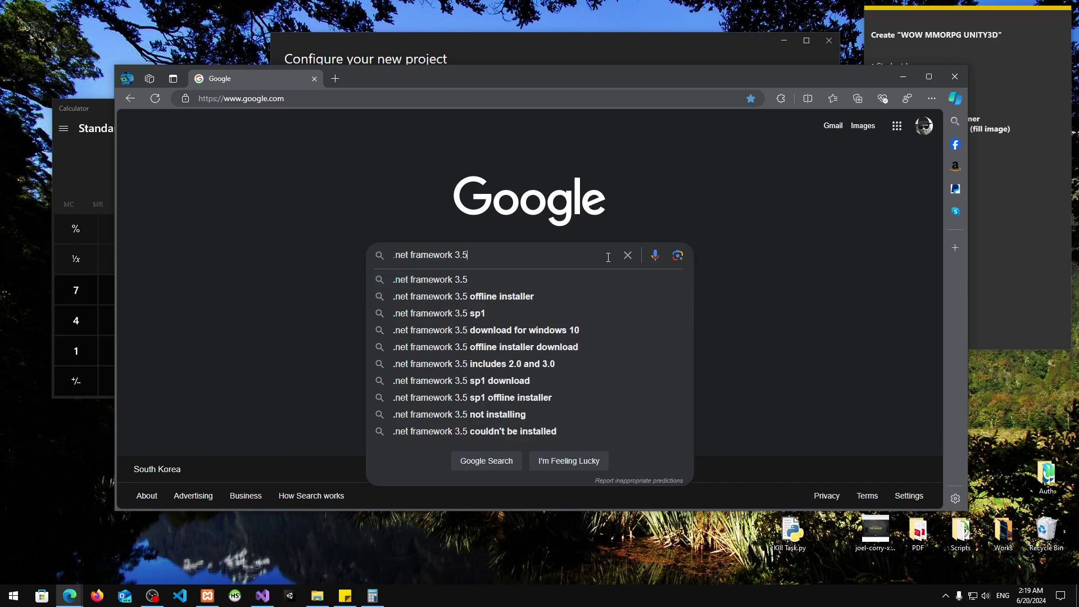
pyautogui.write(' n')
pyautogui.press('BackSpace')
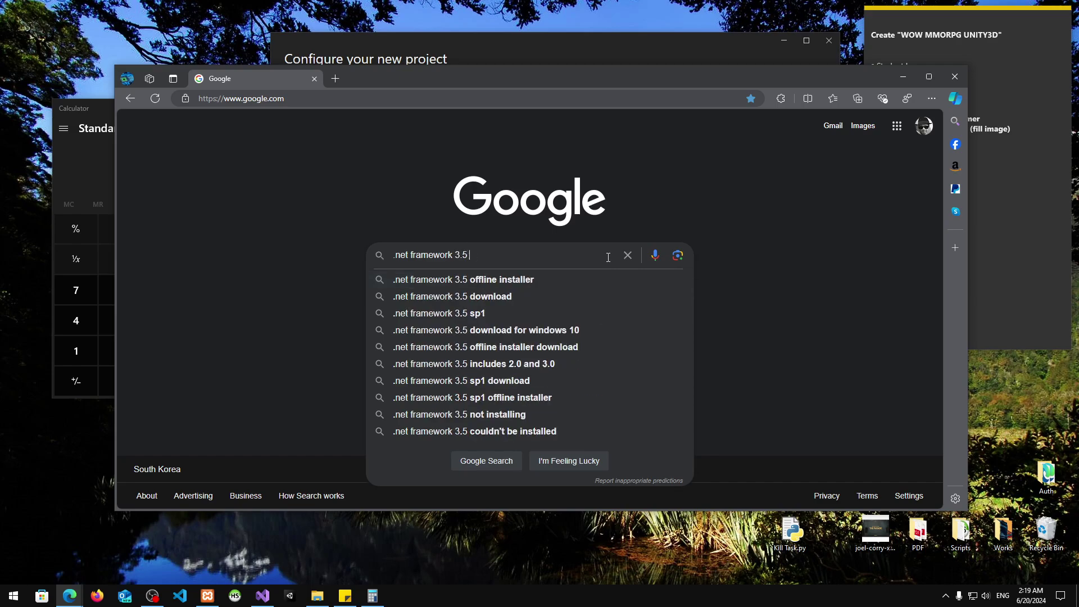
pyautogui.write('end')
pyautogui.press('Down')
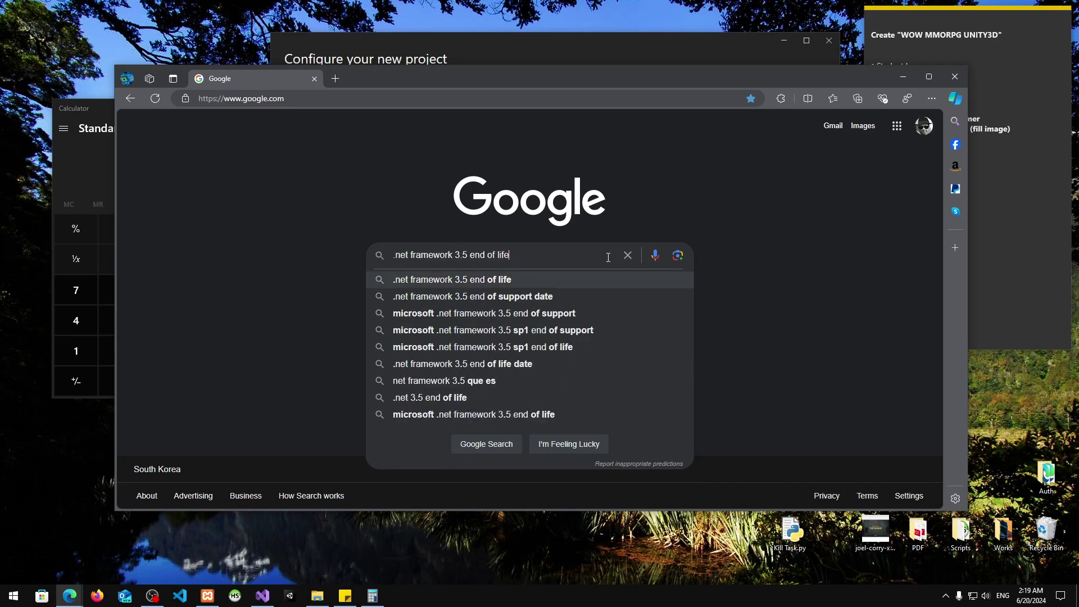
pyautogui.press('Return')
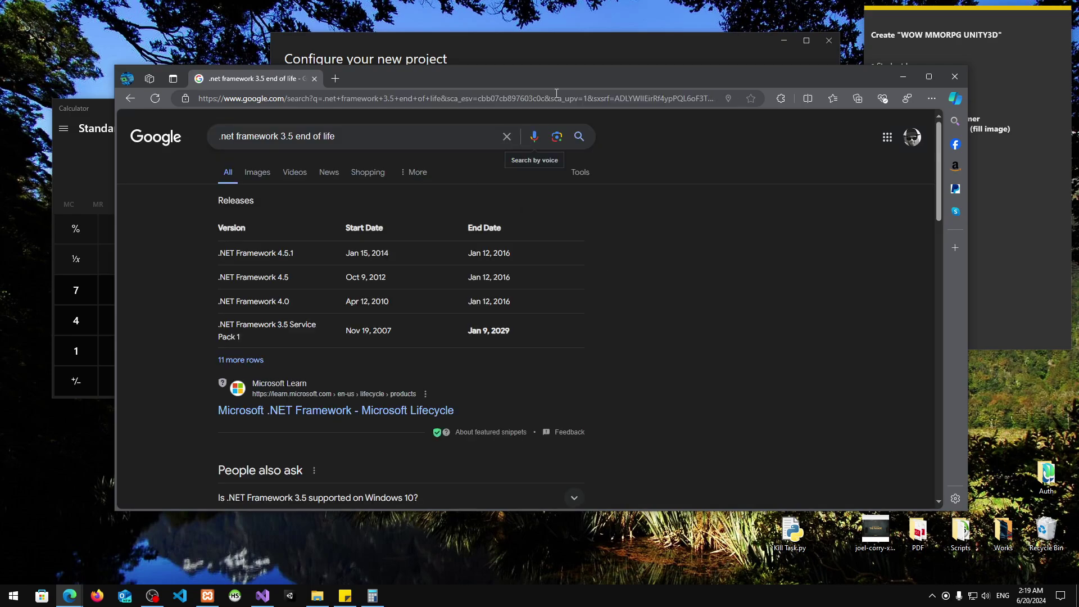
# Examine the release table in the search results for the .NET Framework 3.5 Service Pack 1 start and end dates
pyautogui.moveTo(581, 72); pyautogui.dragTo(643, 23)
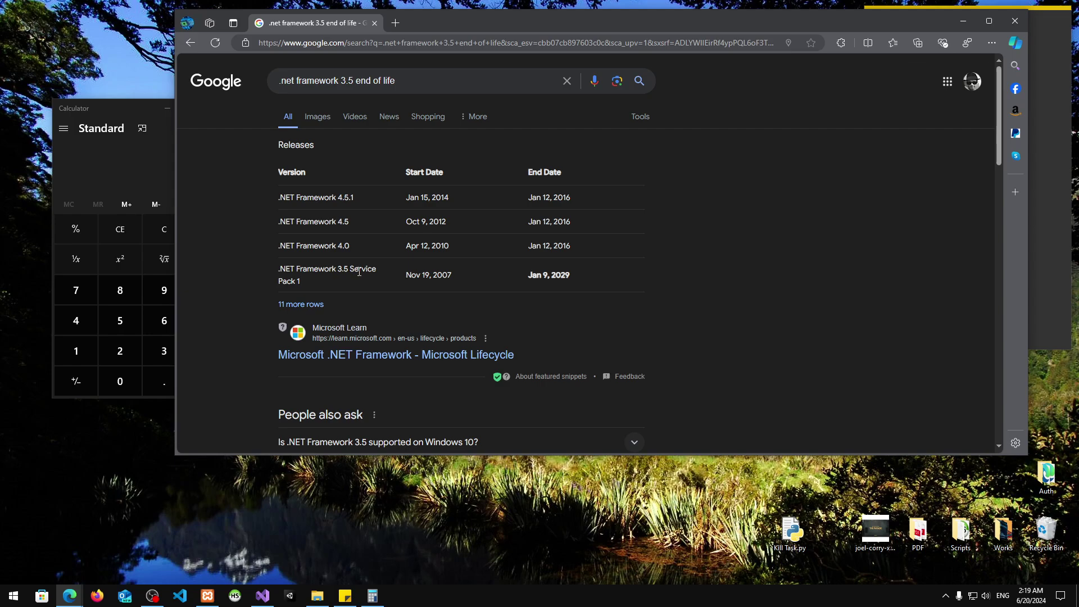
pyautogui.moveTo(312, 284); pyautogui.dragTo(275, 277)
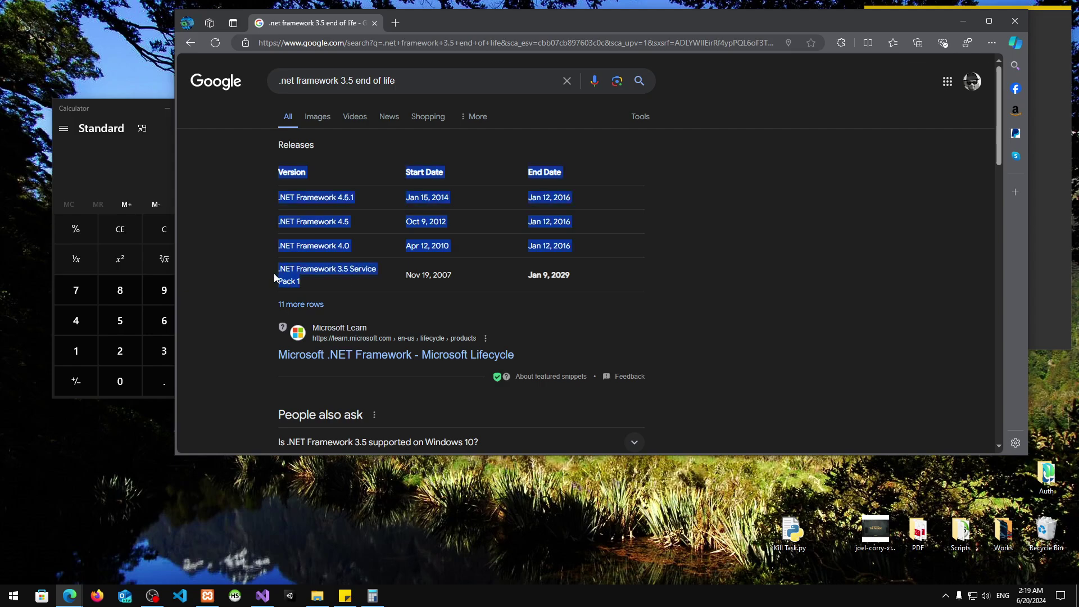
pyautogui.click(549, 275)
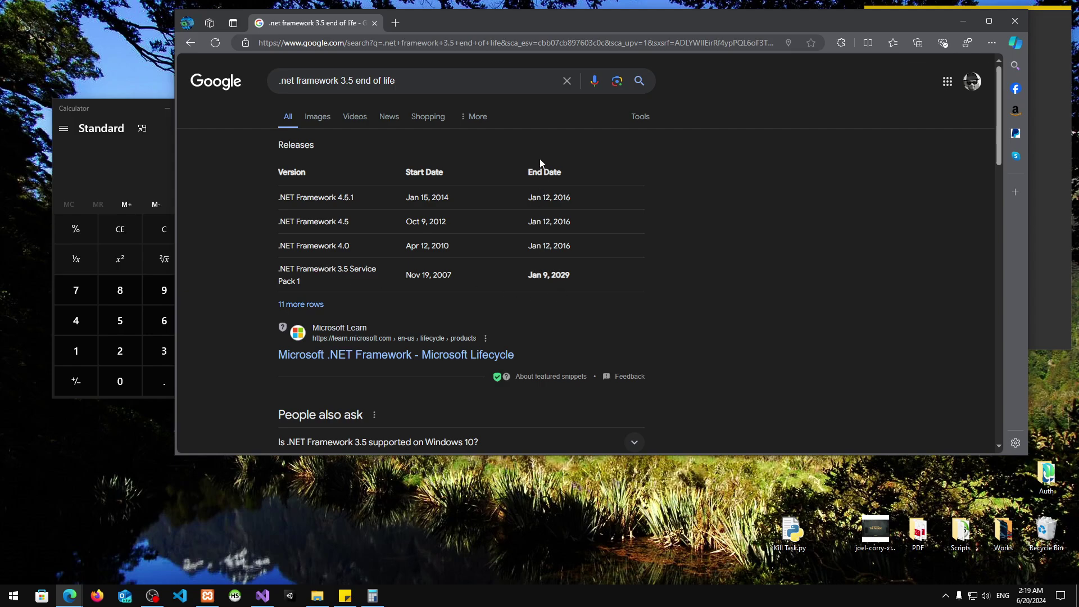
pyautogui.moveTo(527, 172); pyautogui.dragTo(592, 170)
pyautogui.click(536, 280)
pyautogui.moveTo(551, 275); pyautogui.dragTo(288, 266)
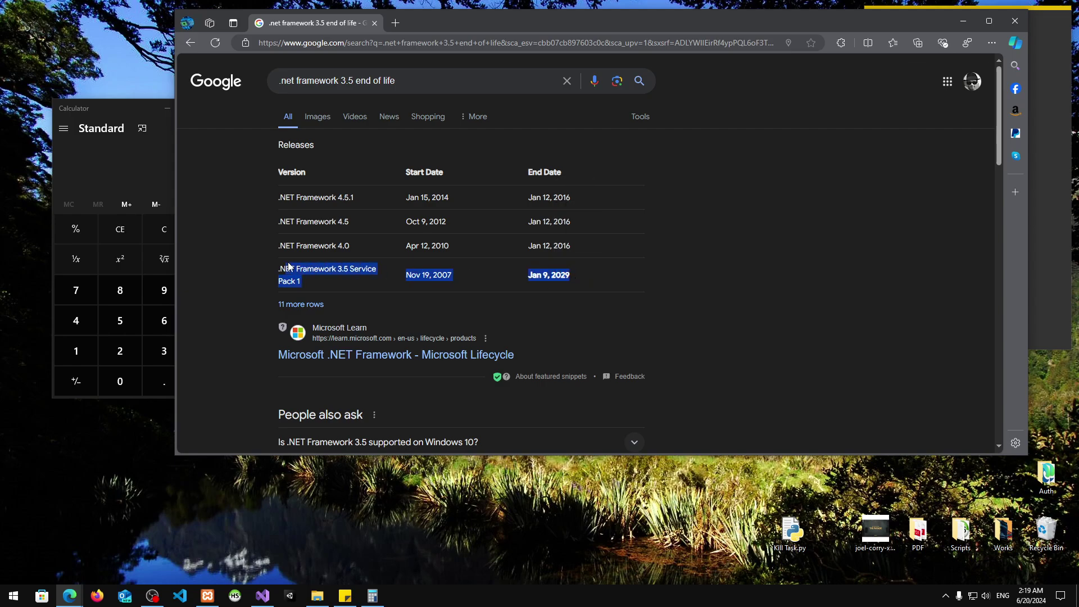
pyautogui.click(501, 271)
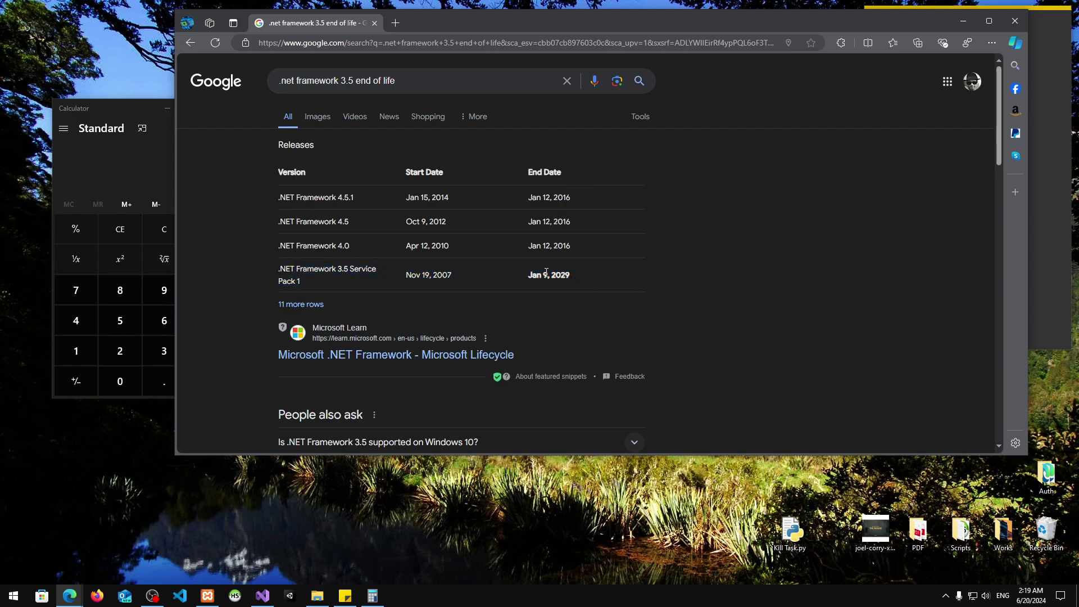
# Check today's date in the Windows calendar and compare it with the .NET Framework 3.5 end date
pyautogui.click(1040, 600)
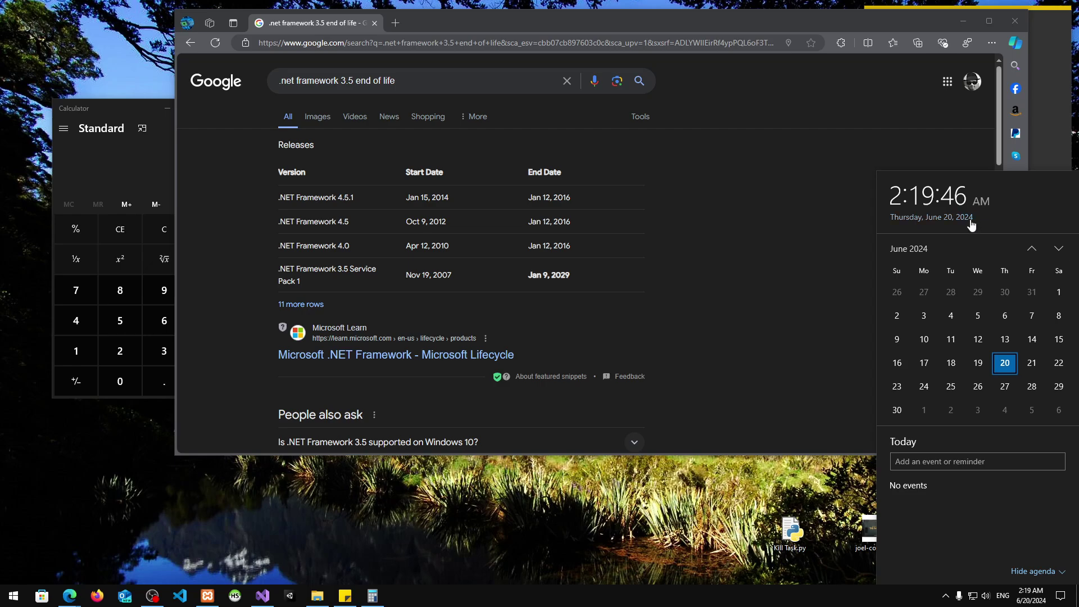
pyautogui.click(581, 278)
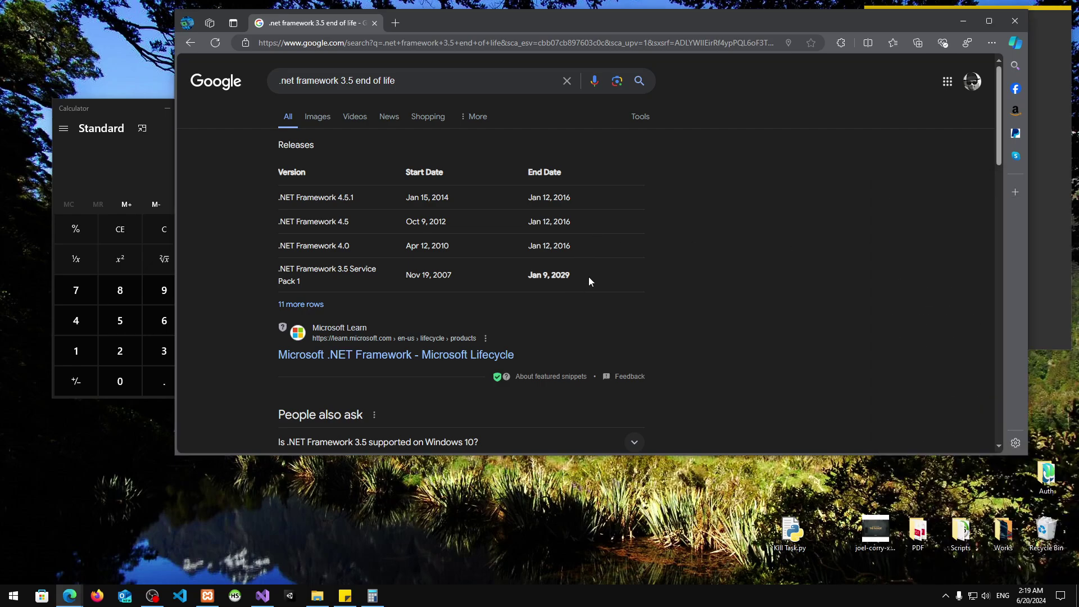
pyautogui.moveTo(588, 277); pyautogui.dragTo(528, 276)
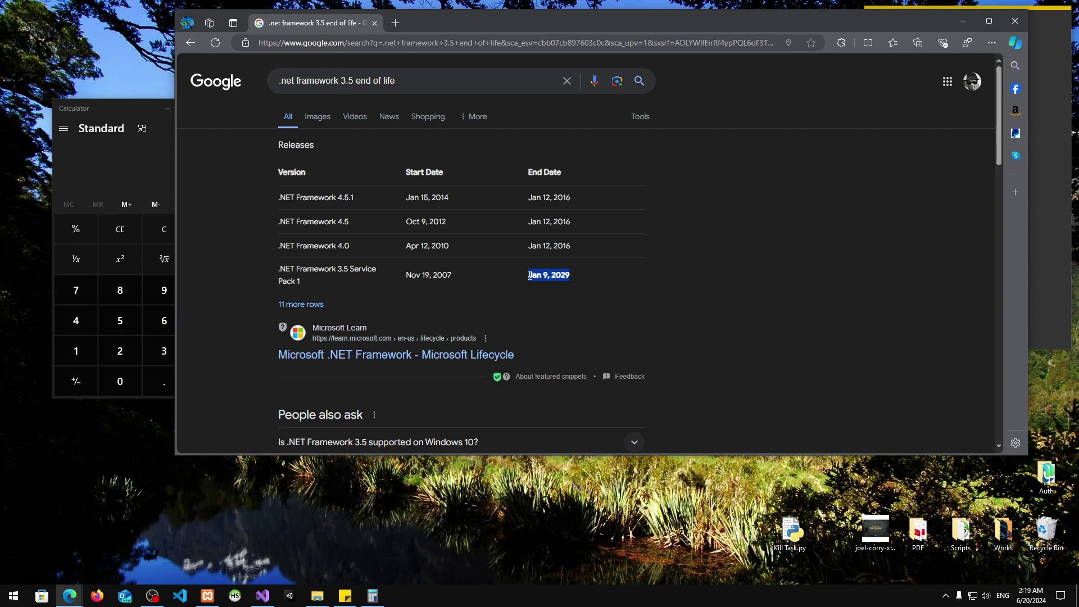
pyautogui.moveTo(528, 275); pyautogui.dragTo(529, 279)
# Move the browser window aside and view the framework versions offered for the new project in Visual Studio
pyautogui.moveTo(615, 24); pyautogui.dragTo(1028, 78)
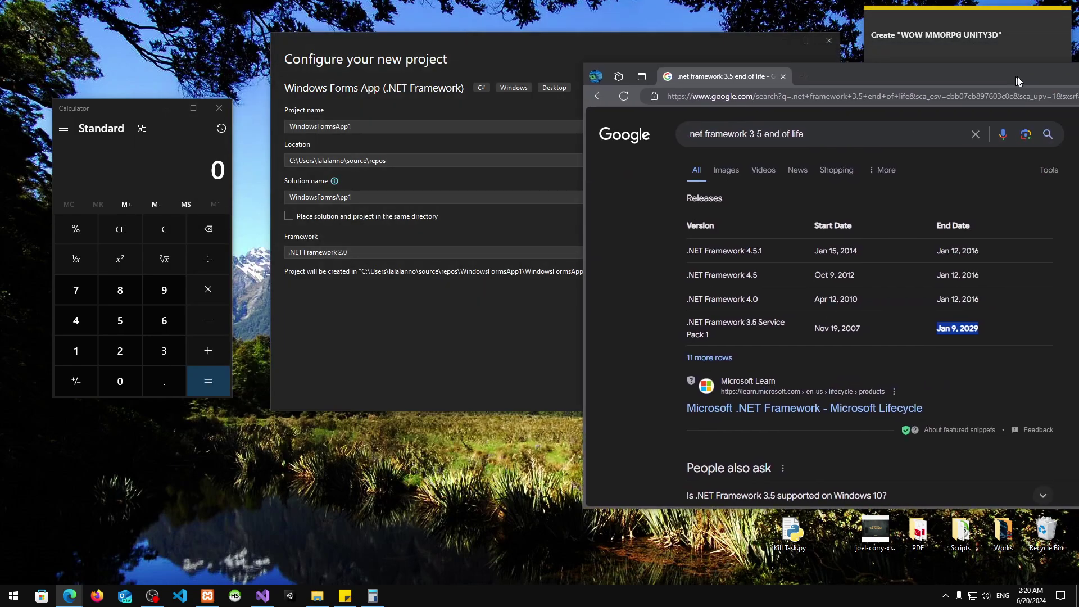
pyautogui.click(396, 245)
pyautogui.click(383, 256)
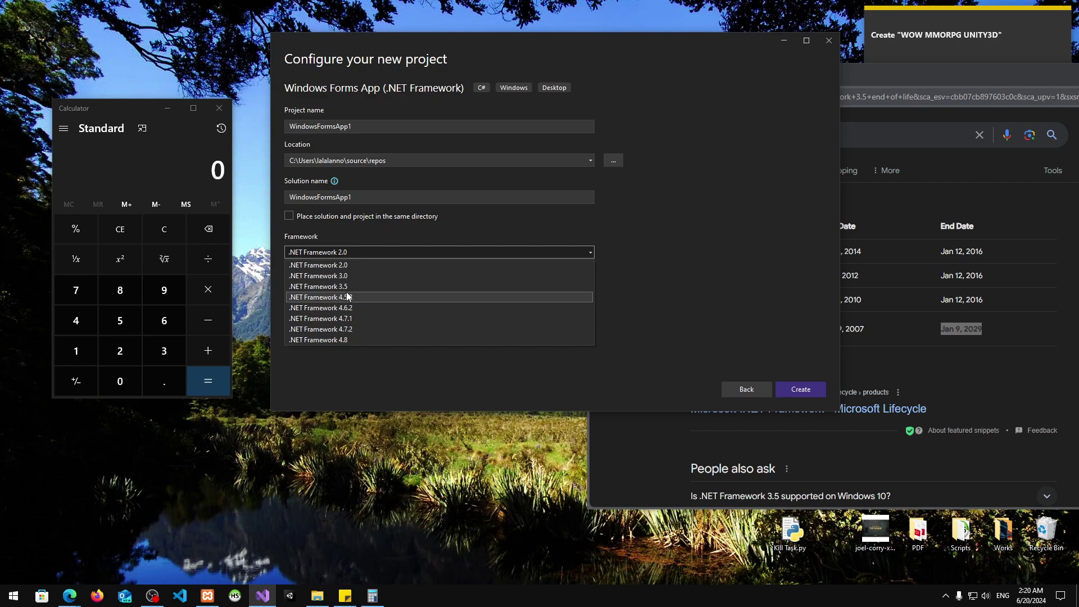
# Compare the .NET Framework 3.5 Service Pack 1 row and its end date in Edge with the project's framework choices
pyautogui.moveTo(1030, 75); pyautogui.dragTo(886, 22)
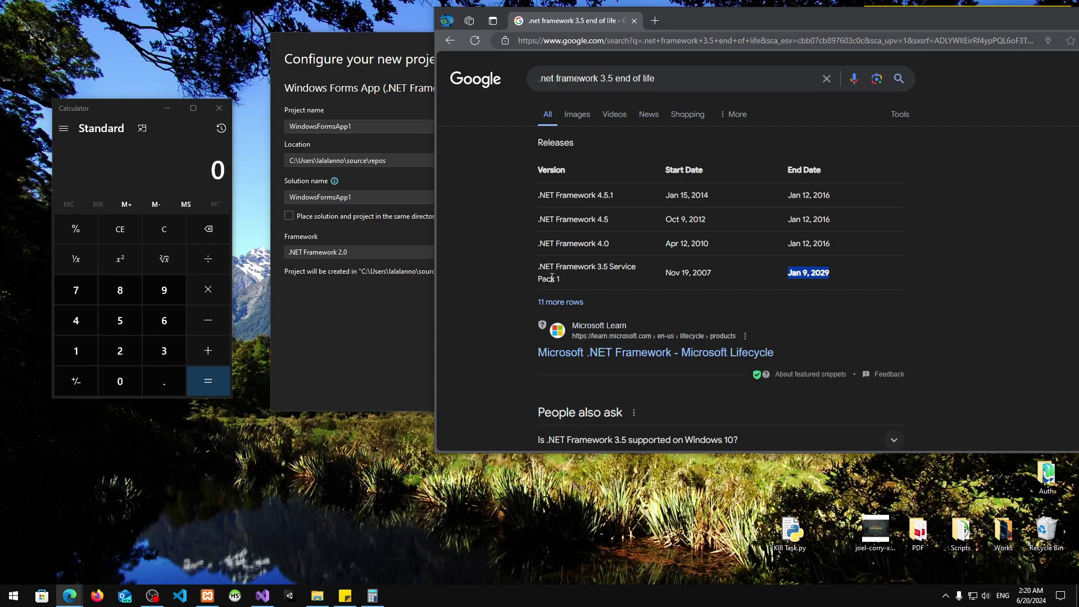
pyautogui.moveTo(574, 279); pyautogui.dragTo(504, 264)
pyautogui.click(862, 278)
pyautogui.moveTo(834, 272); pyautogui.dragTo(810, 270)
pyautogui.click(345, 253)
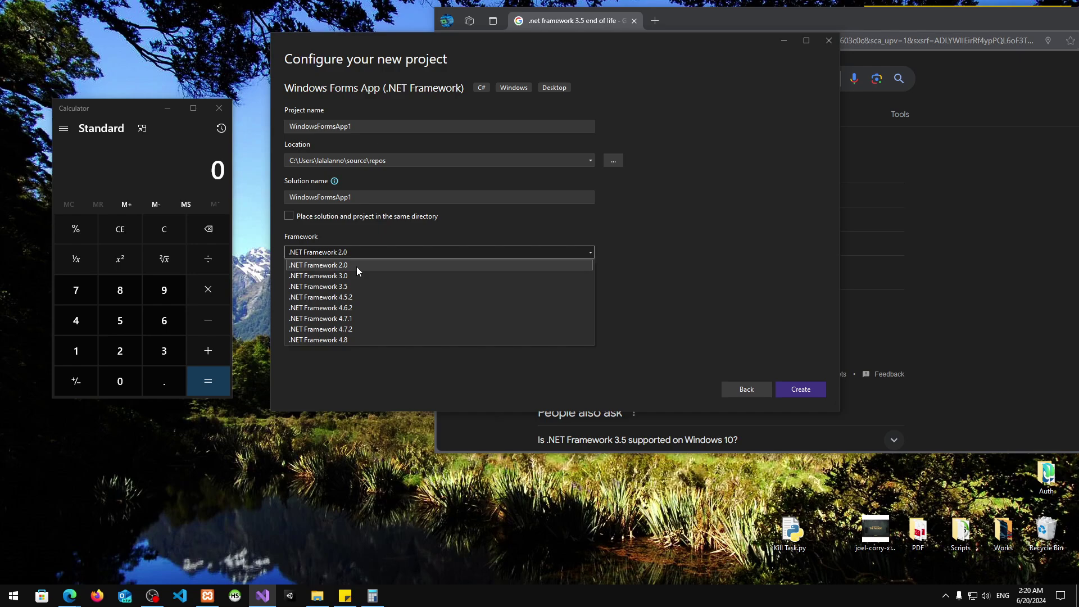
pyautogui.click(1030, 282)
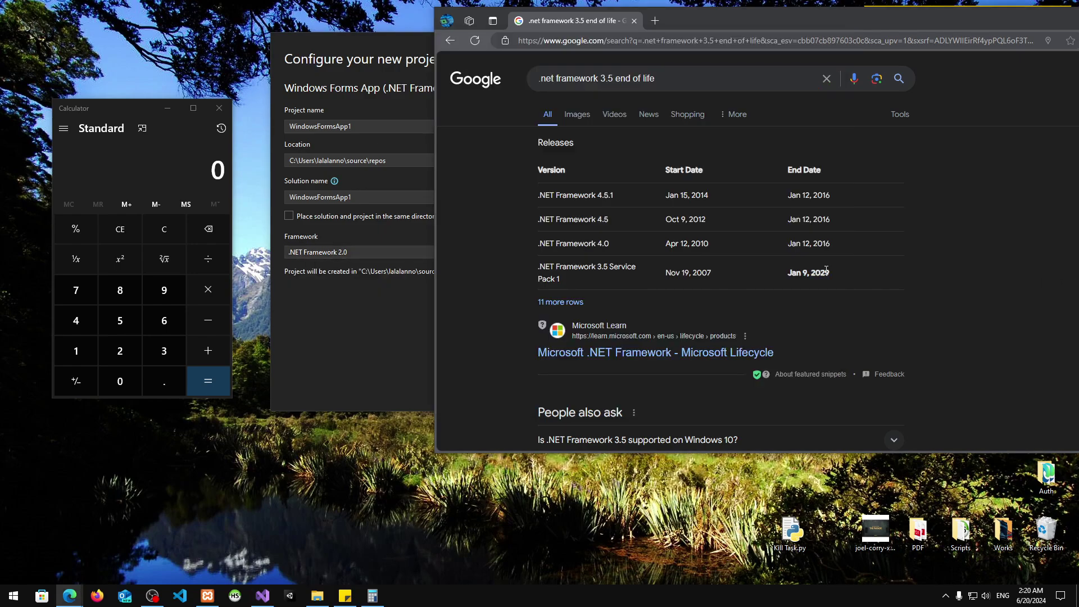
pyautogui.moveTo(824, 274); pyautogui.dragTo(790, 273)
# Review the .NET Framework versions selectable for the new Windows Forms project in Visual Studio
pyautogui.click(323, 250)
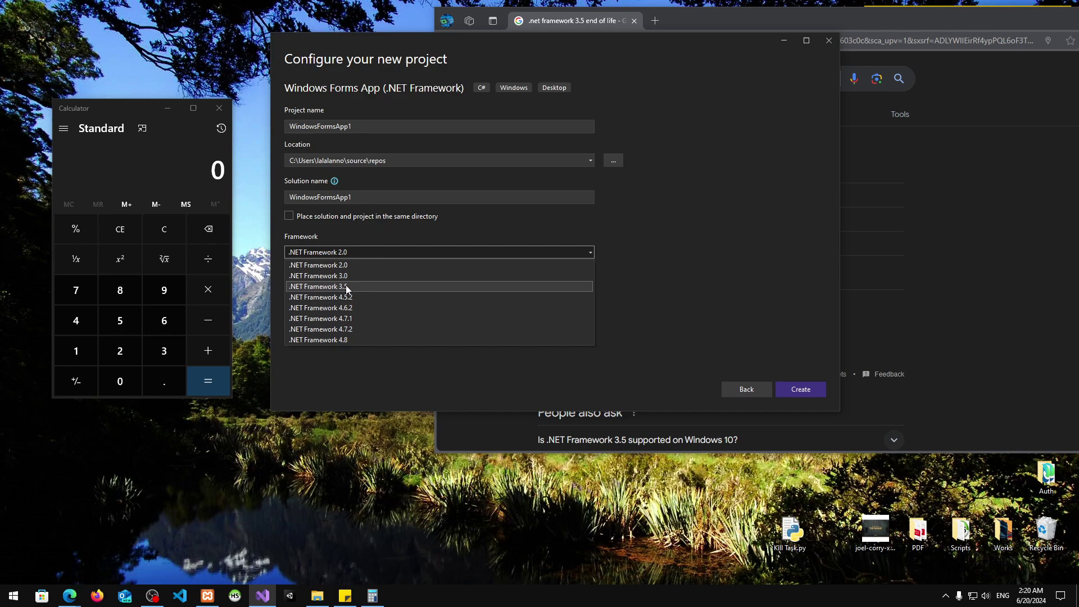
pyautogui.click(699, 326)
pyautogui.click(341, 256)
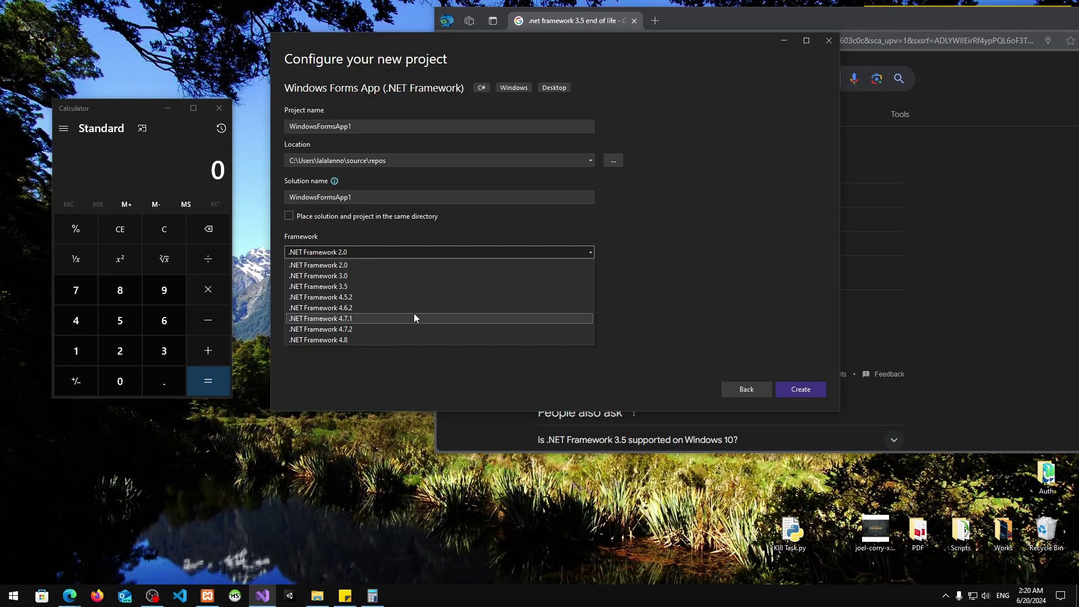
pyautogui.click(521, 373)
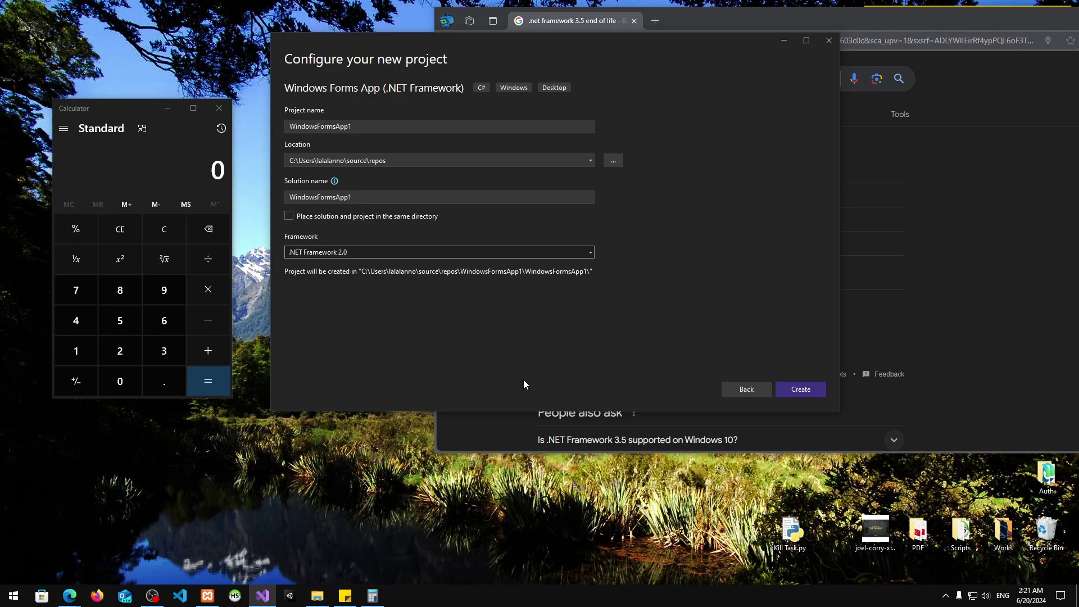
pyautogui.click(393, 251)
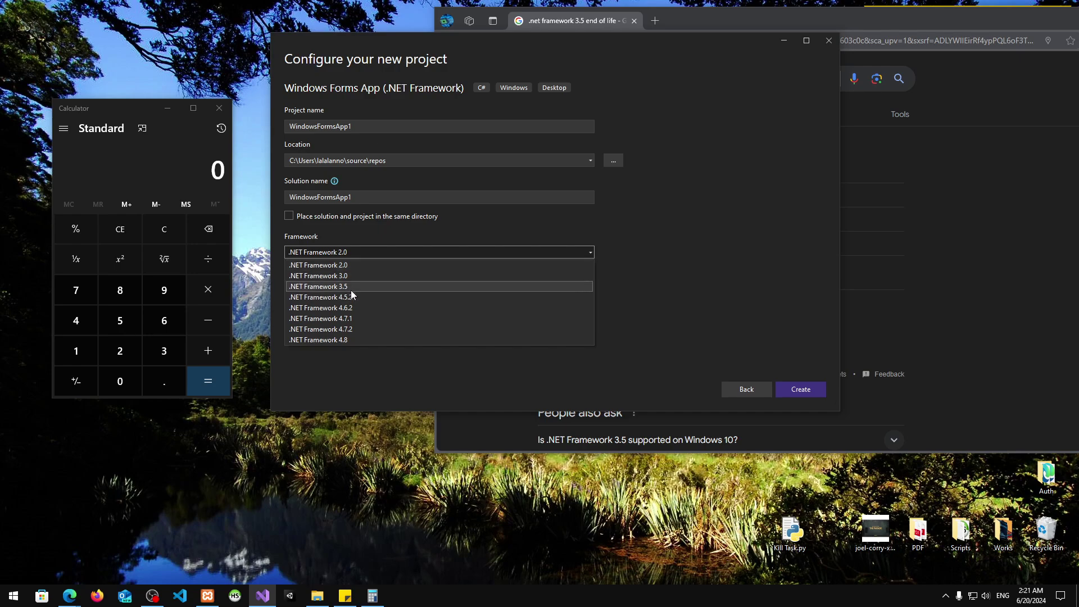
# Switch between Edge and Visual Studio to re-examine the .NET Framework 3.5 Service Pack 1 support dates against the project's framework setting
pyautogui.click(983, 311)
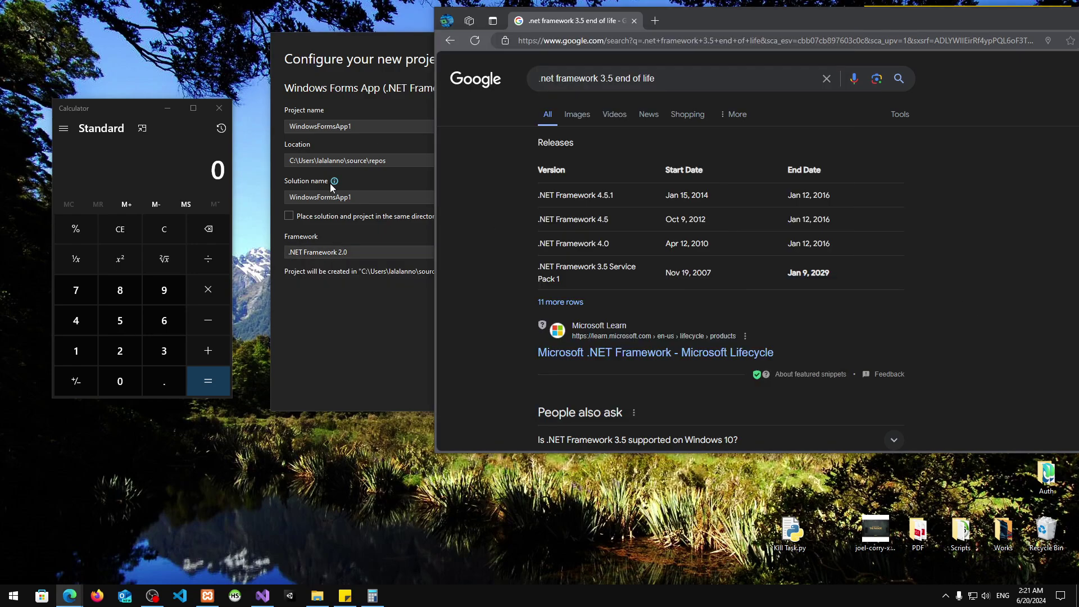
pyautogui.click(351, 311)
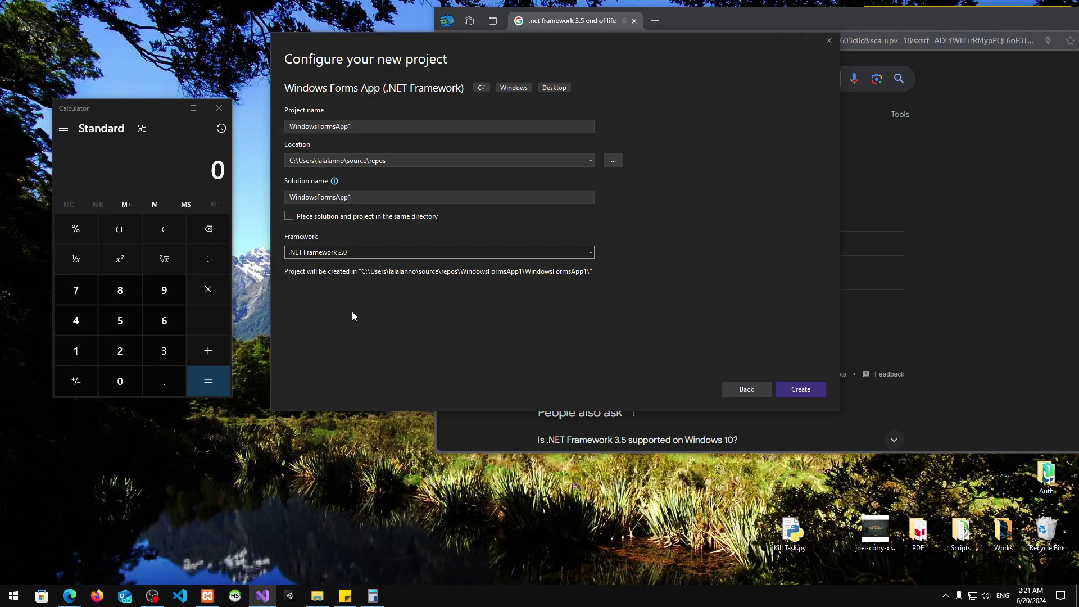
pyautogui.click(946, 276)
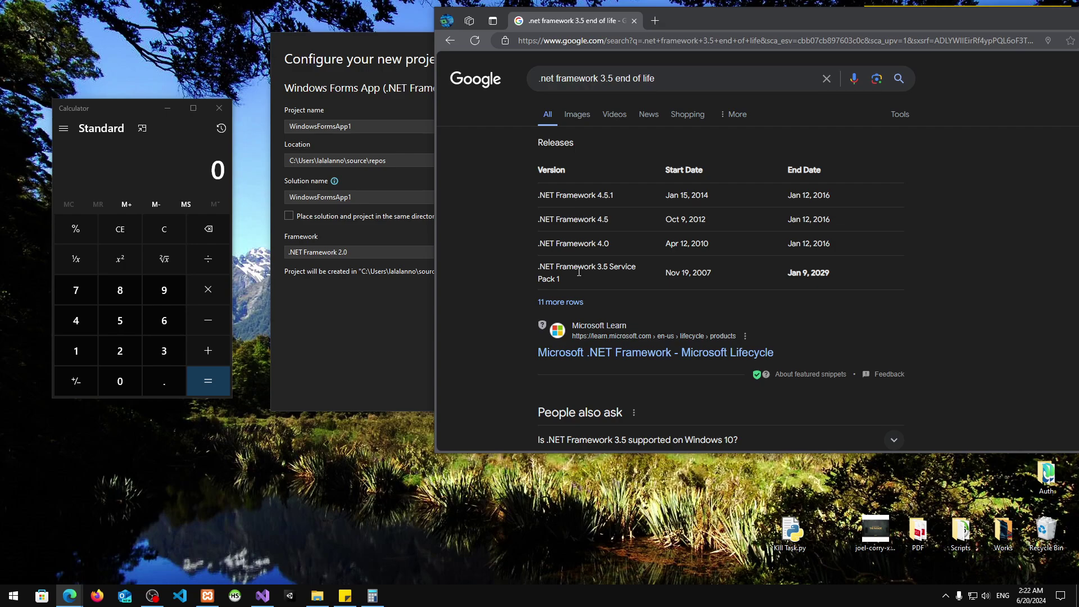
pyautogui.click(346, 316)
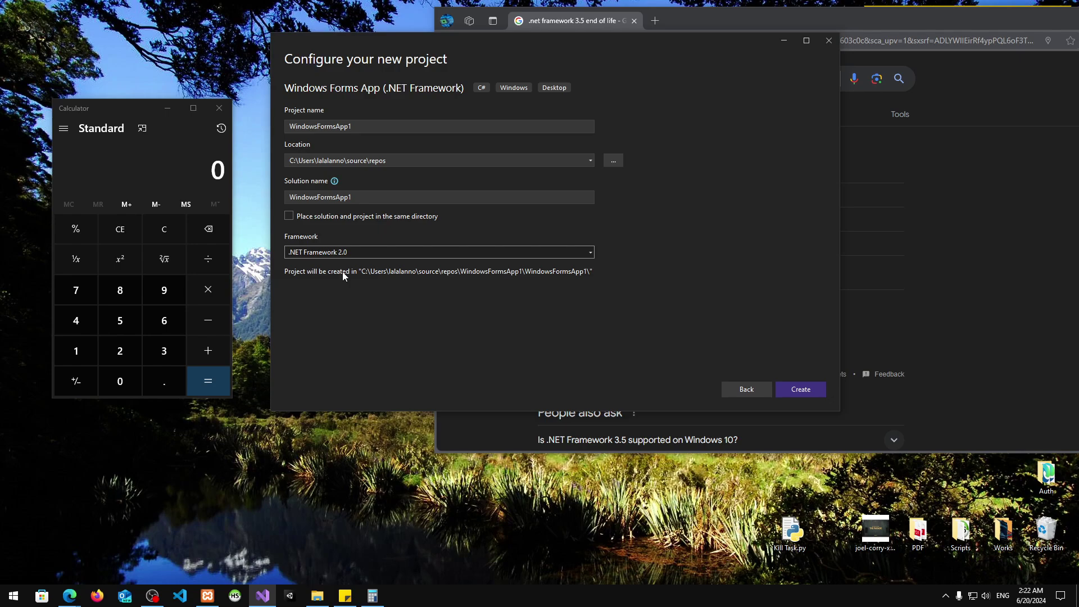
pyautogui.click(950, 251)
pyautogui.moveTo(847, 273); pyautogui.dragTo(545, 267)
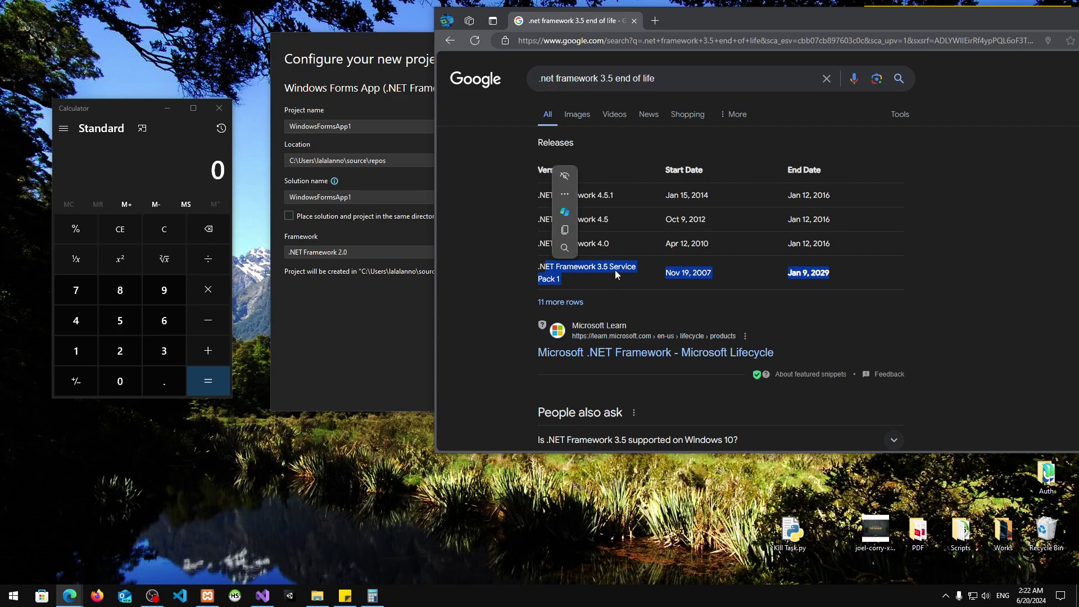
pyautogui.click(615, 270)
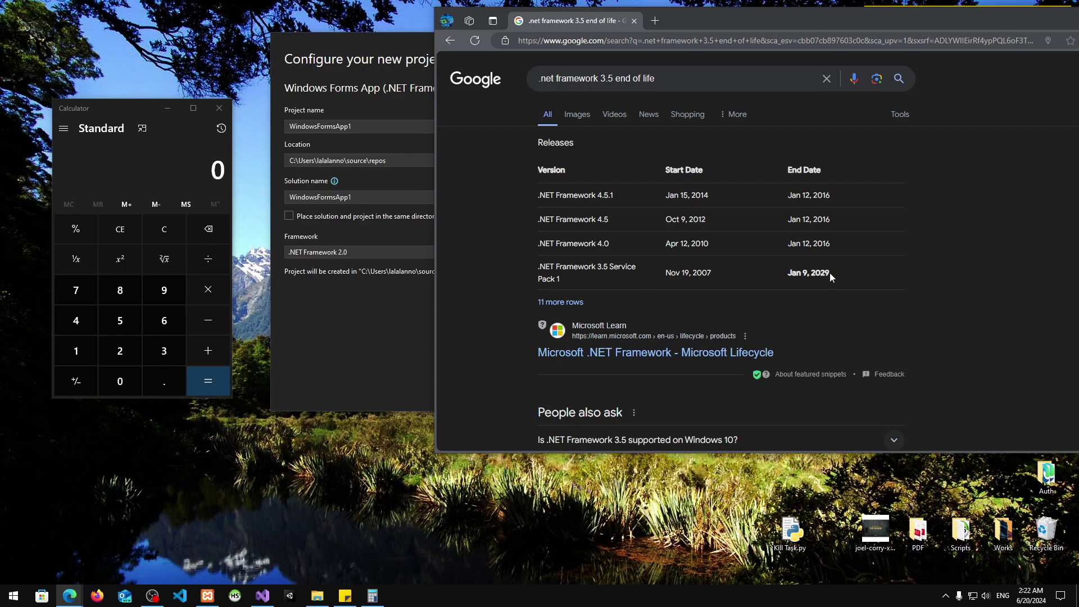
pyautogui.moveTo(801, 274); pyautogui.dragTo(790, 273)
pyautogui.click(965, 297)
pyautogui.click(337, 333)
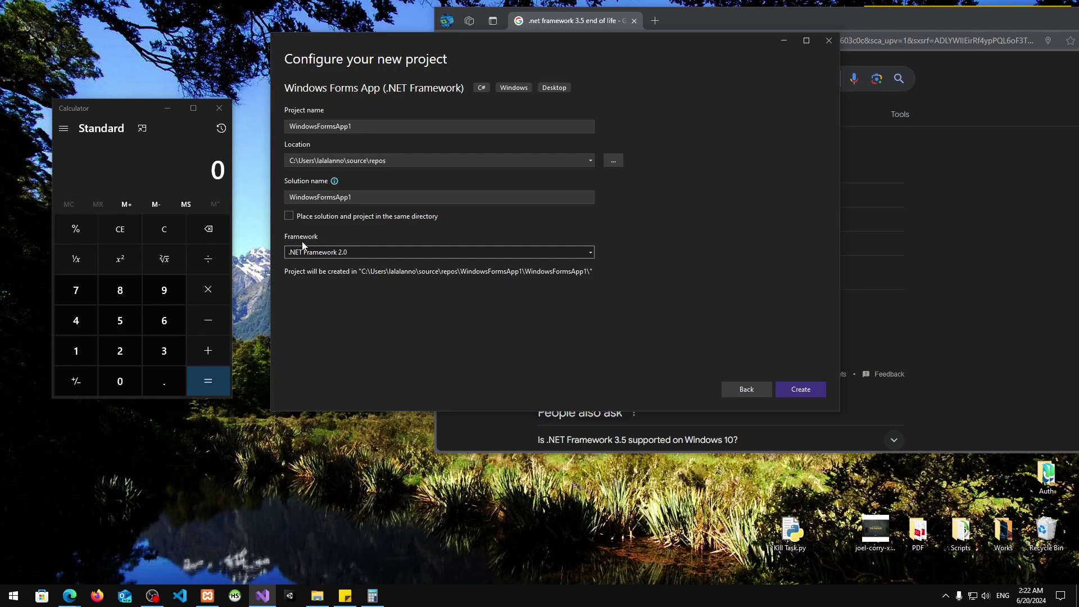
# Bring the Edge window with the search results forward, reposition it on the desktop, and minimize it
pyautogui.click(952, 285)
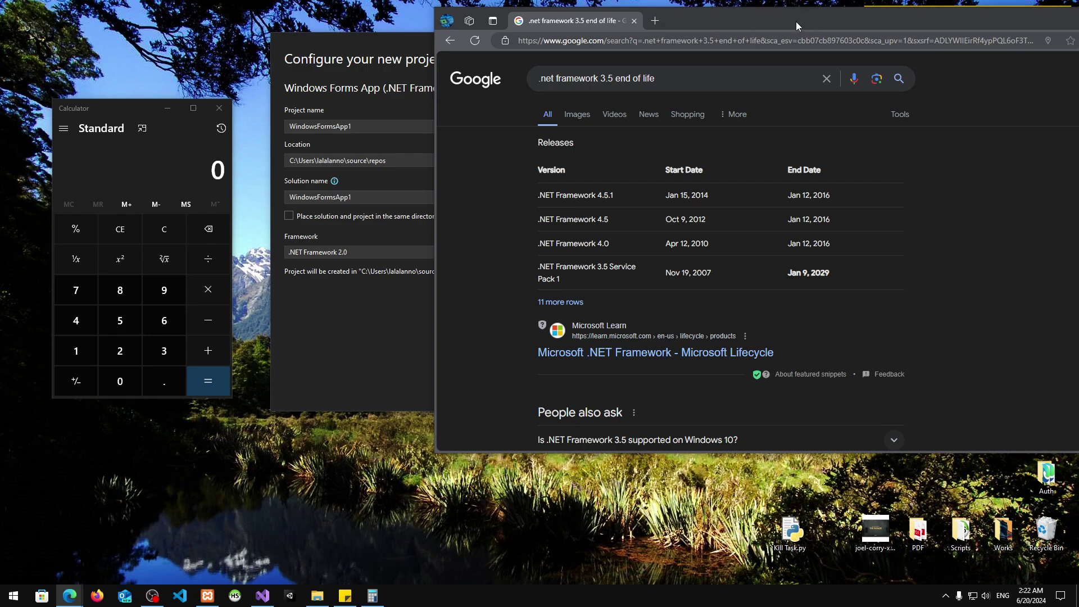
pyautogui.moveTo(795, 22); pyautogui.dragTo(595, 96)
pyautogui.moveTo(987, 91); pyautogui.dragTo(911, 96)
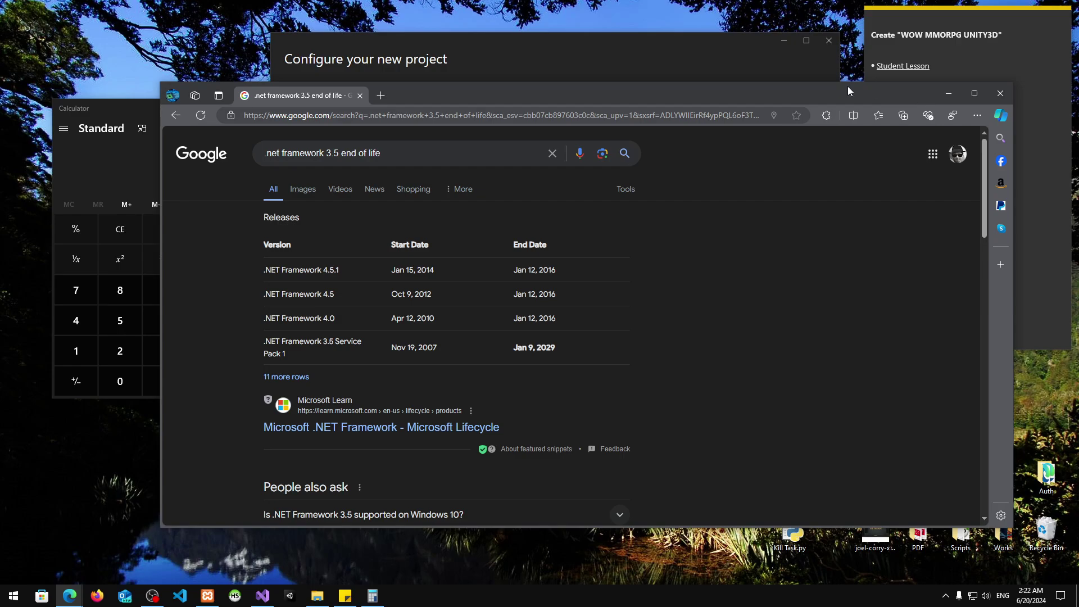
pyautogui.click(948, 93)
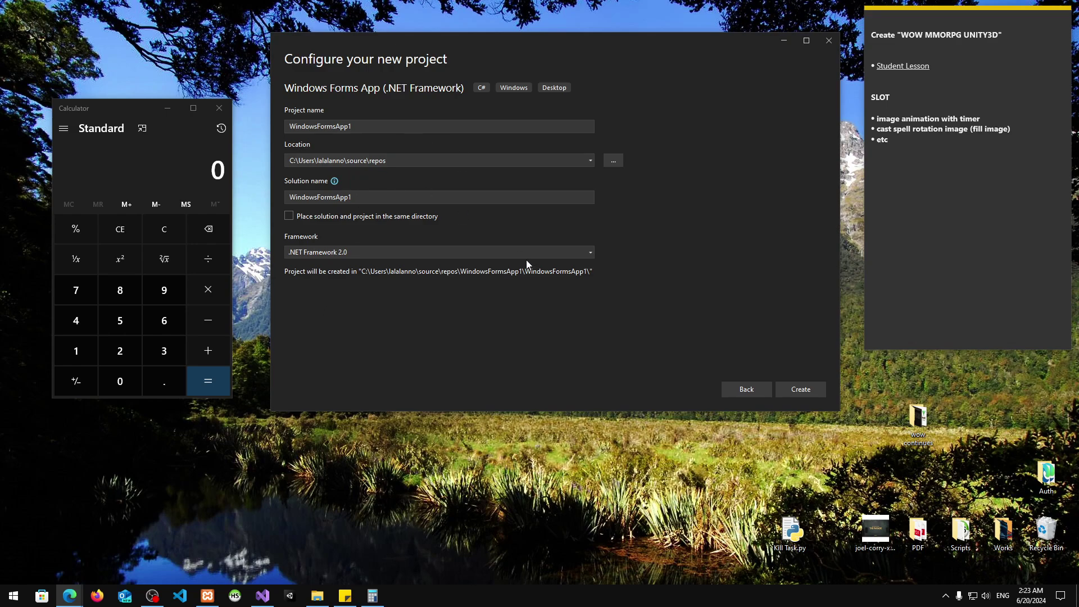
# Switch to the project configuration window in Visual Studio, inspect the project's location path, and reposition the window
pyautogui.click(655, 209)
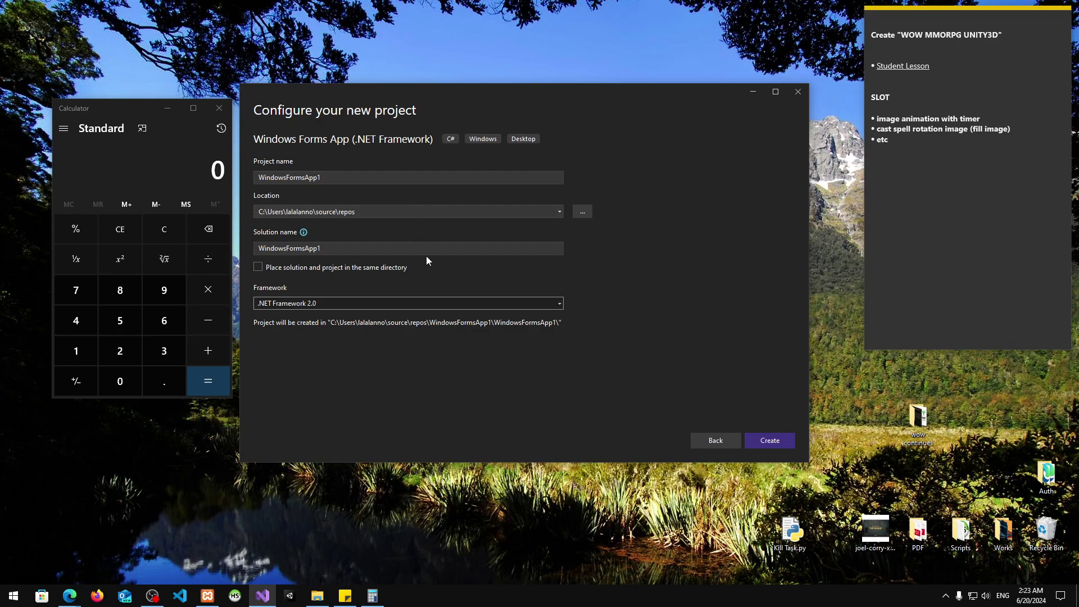
pyautogui.click(376, 211)
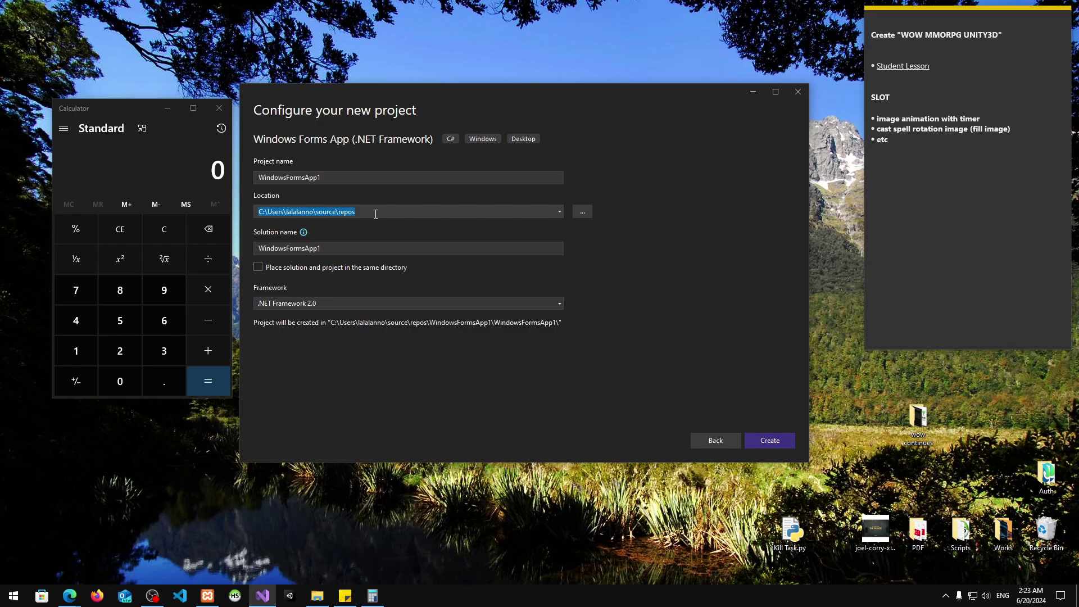
pyautogui.moveTo(521, 97); pyautogui.dragTo(569, 108)
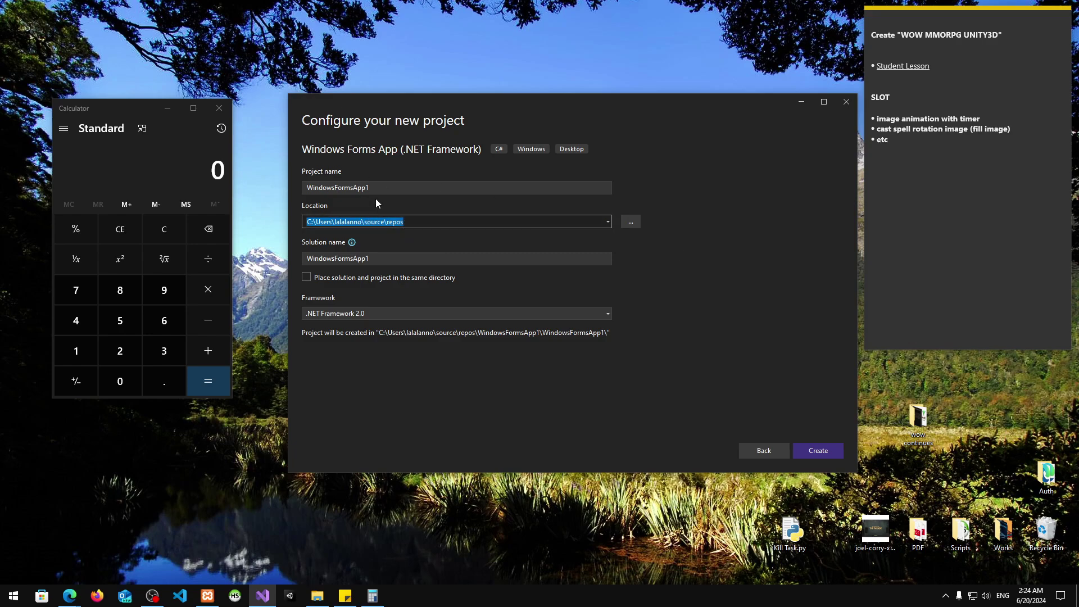
# Replace the default project name with KhmerCSWindowsFormApp, keeping the solution name matched to it
pyautogui.click(391, 193)
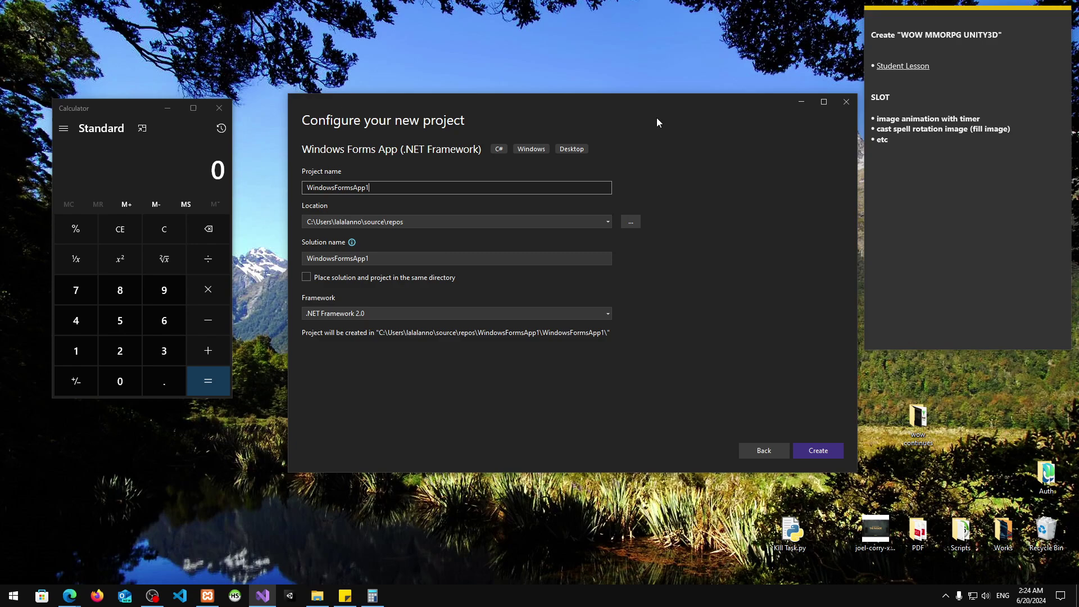
pyautogui.moveTo(654, 117); pyautogui.dragTo(704, 93)
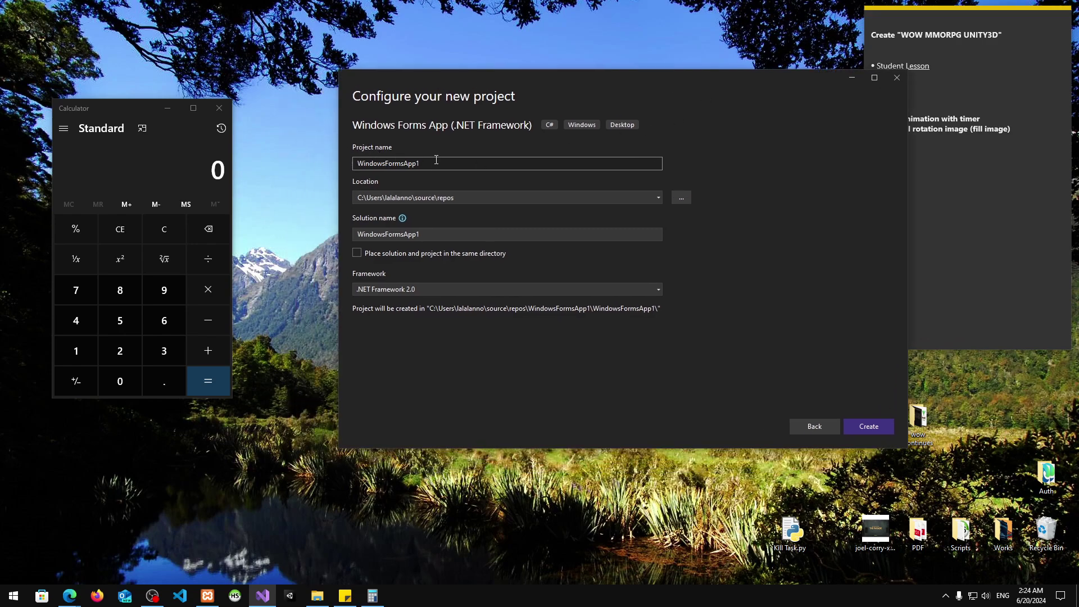
pyautogui.doubleClick(391, 162)
pyautogui.press('BackSpace')
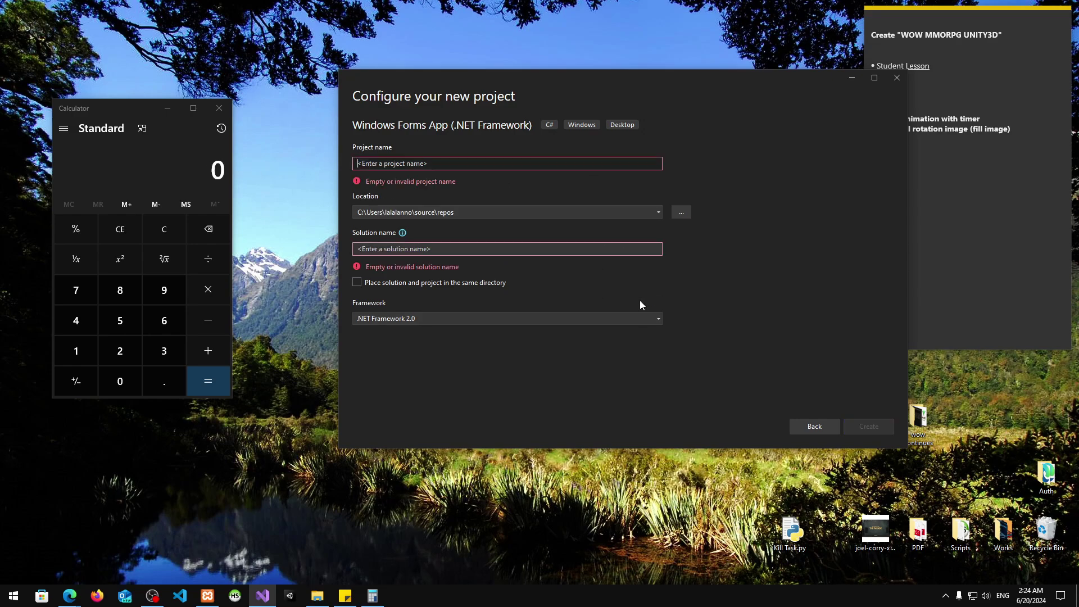
pyautogui.write('Khmer')
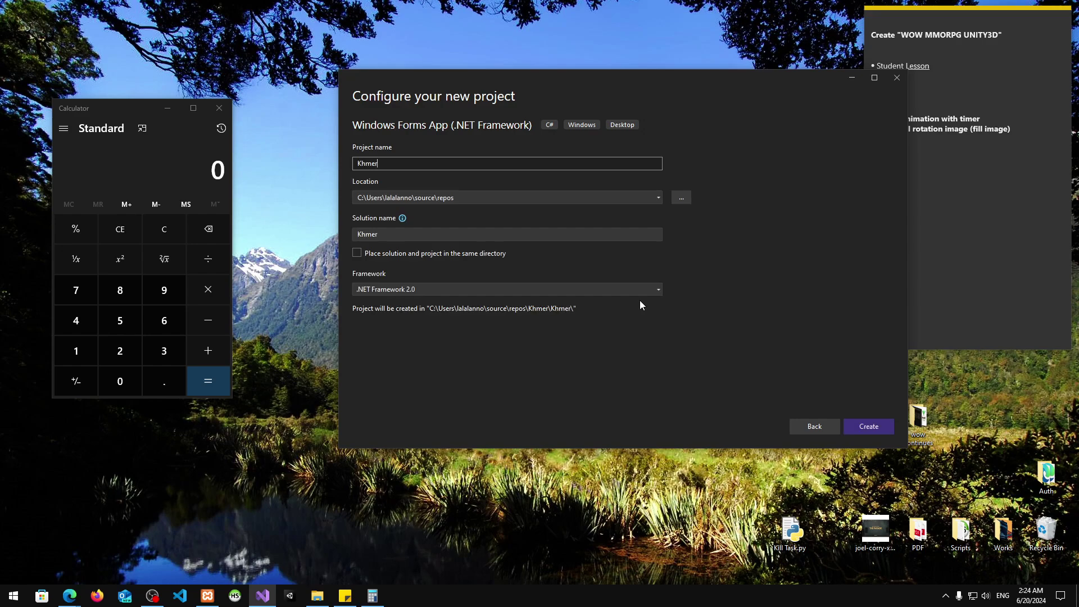
pyautogui.write('CSWindowsform')
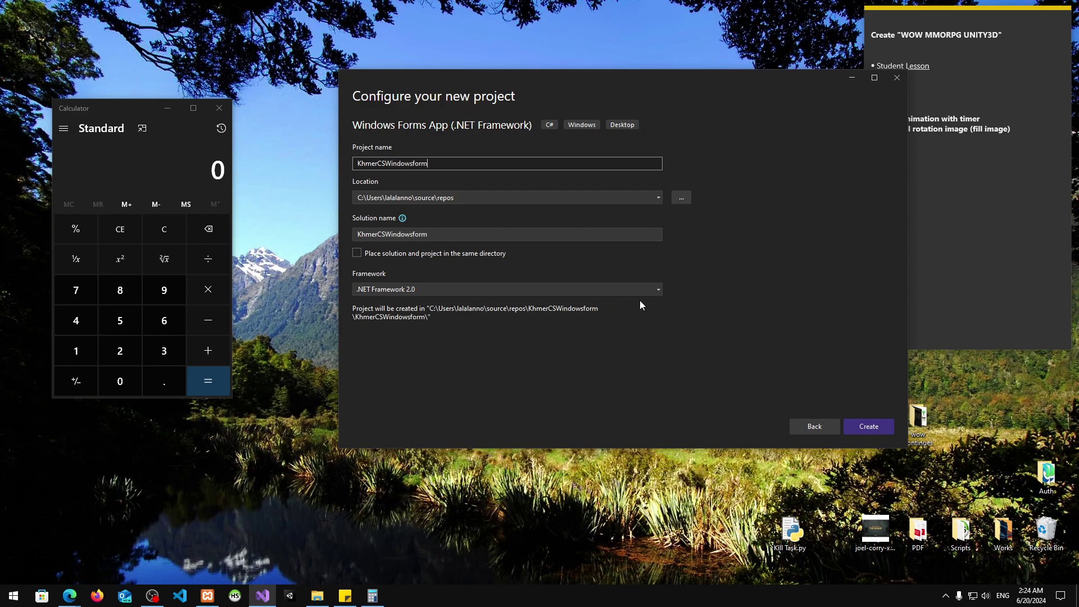
pyautogui.press('BackSpace')
pyautogui.press('BackSpace')
pyautogui.press('BackSpace')
pyautogui.press('BackSpace')
pyautogui.write('For')
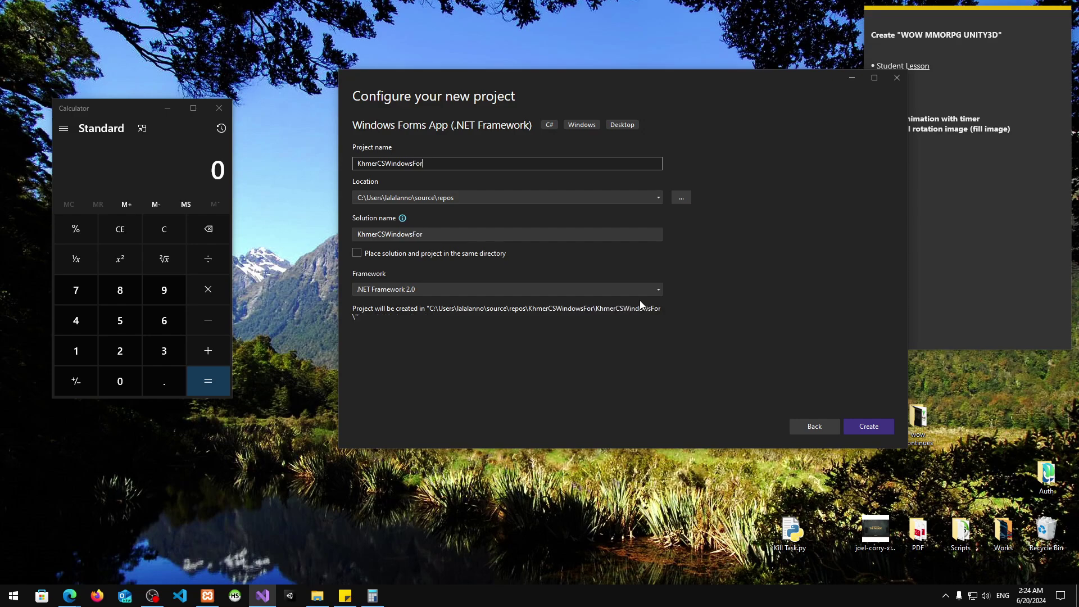
pyautogui.write('mApp')
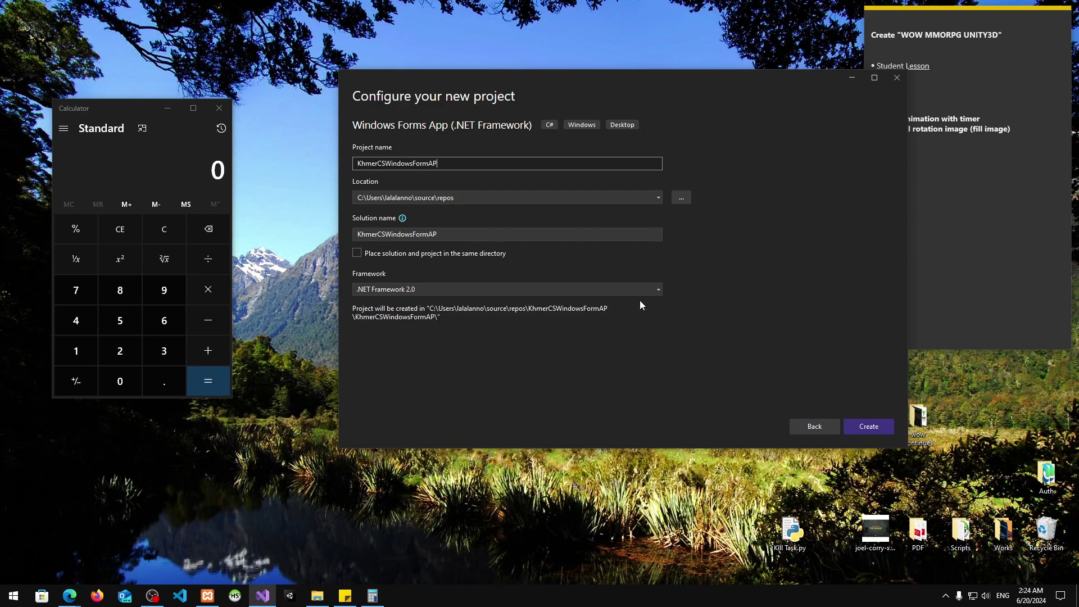
pyautogui.press('BackSpace')
pyautogui.press('BackSpace')
pyautogui.write('pp')
pyautogui.moveTo(578, 80); pyautogui.dragTo(500, 36)
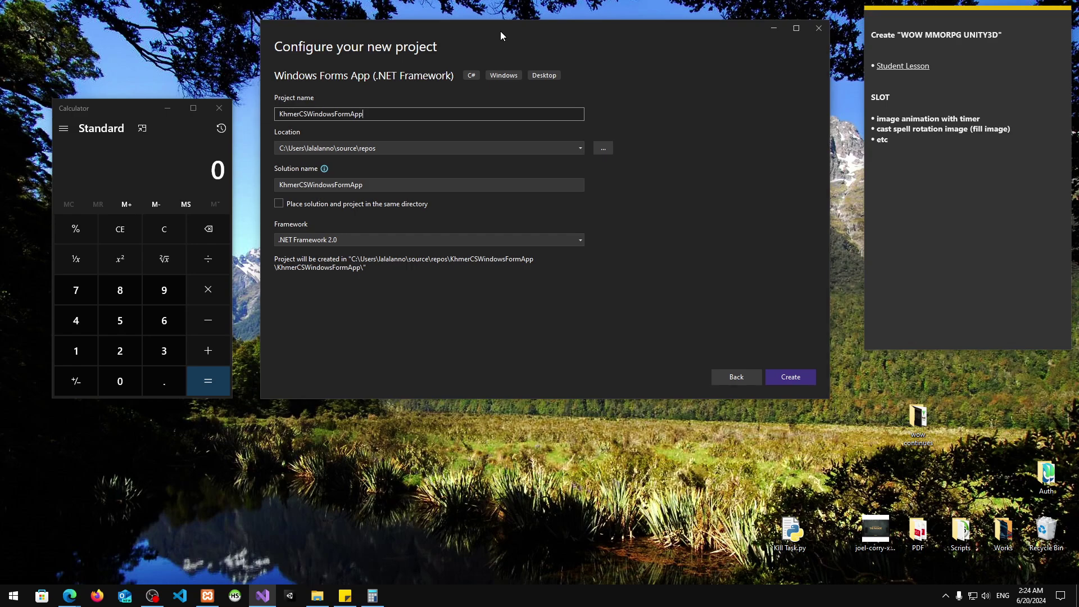
# Set the project's target framework to .NET Framework 4.7.2 and recheck the list of available versions
pyautogui.click(335, 240)
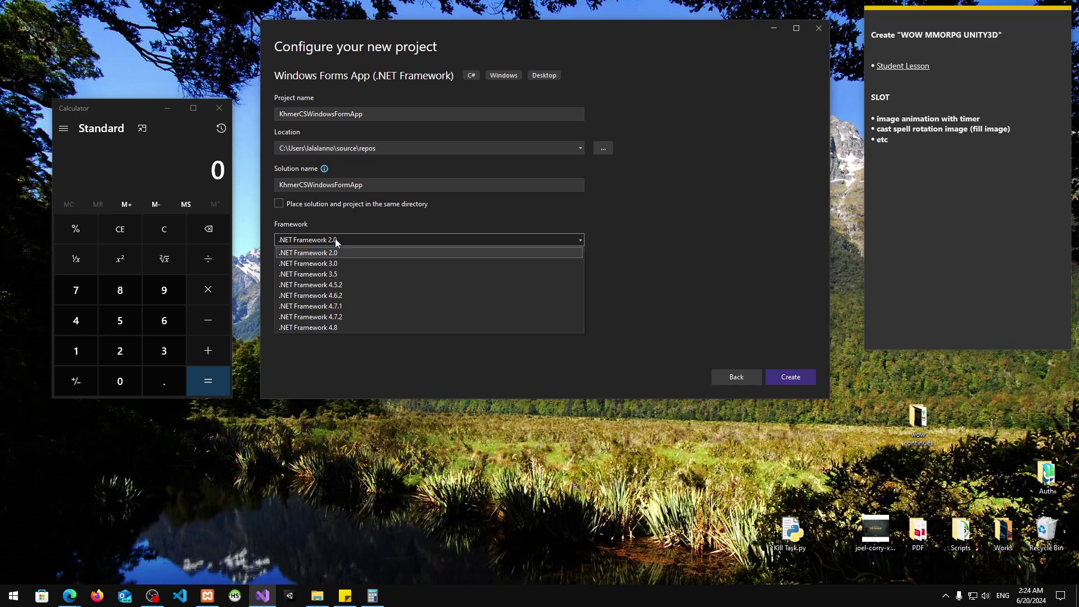
pyautogui.click(345, 317)
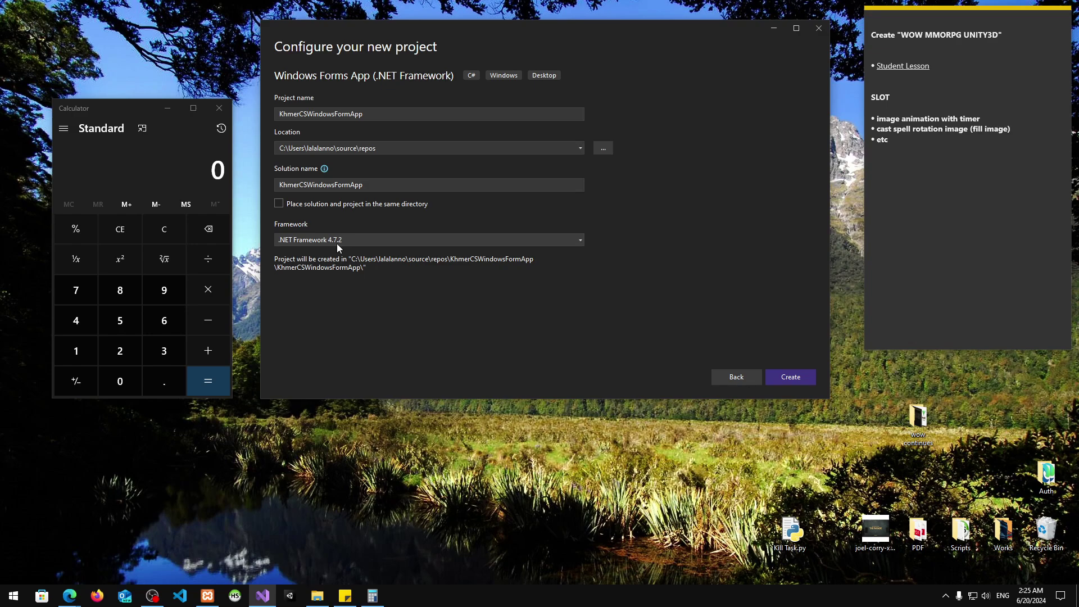
pyautogui.click(337, 243)
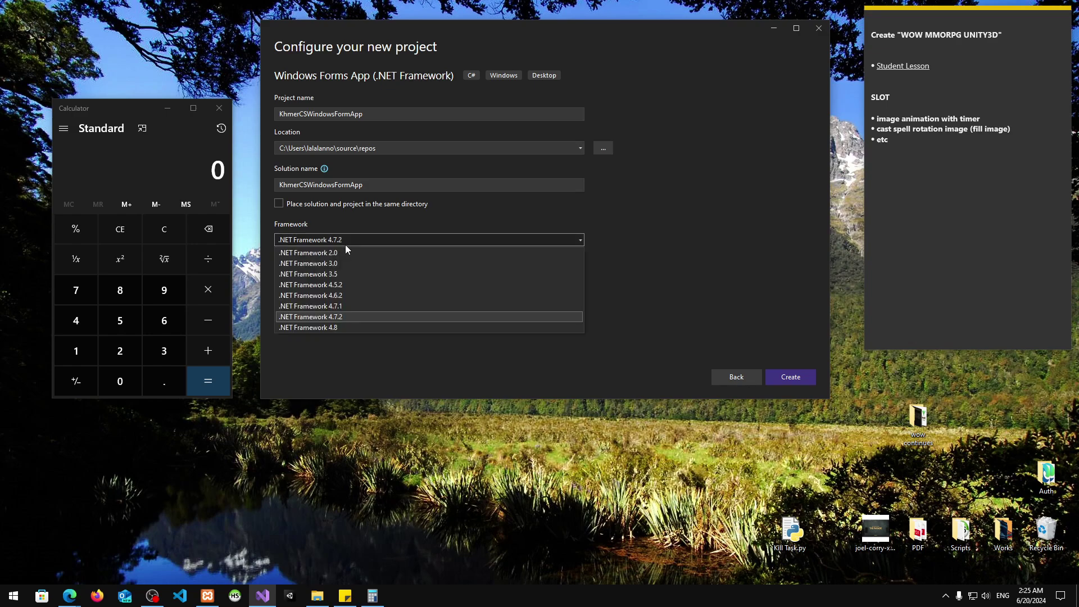
pyautogui.click(681, 291)
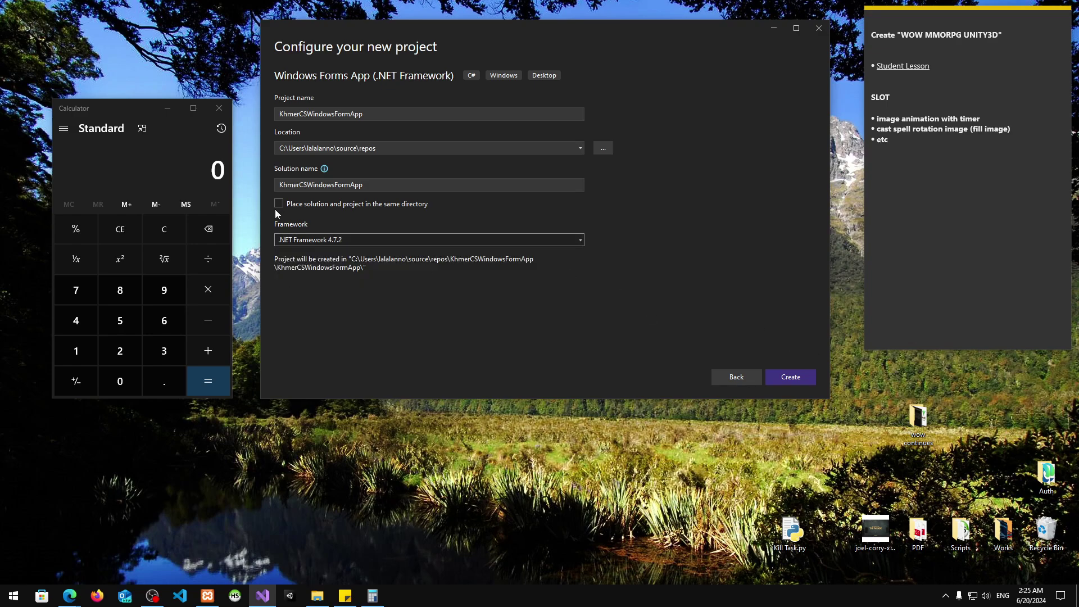
pyautogui.click(344, 244)
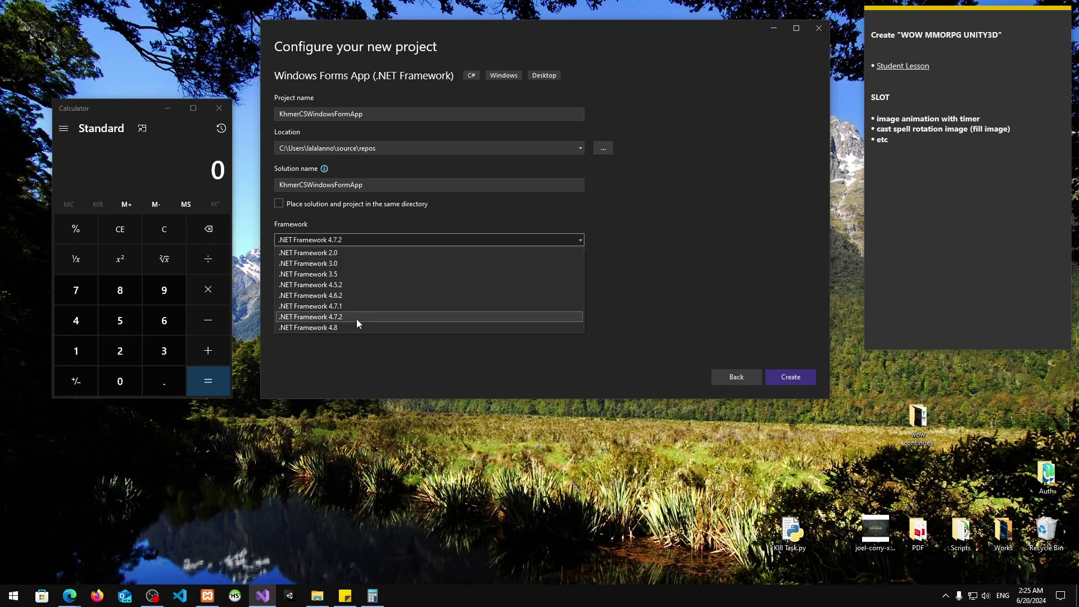
# Recheck the available framework versions and reselect .NET Framework 4.7.2 as the project's target
pyautogui.click(721, 268)
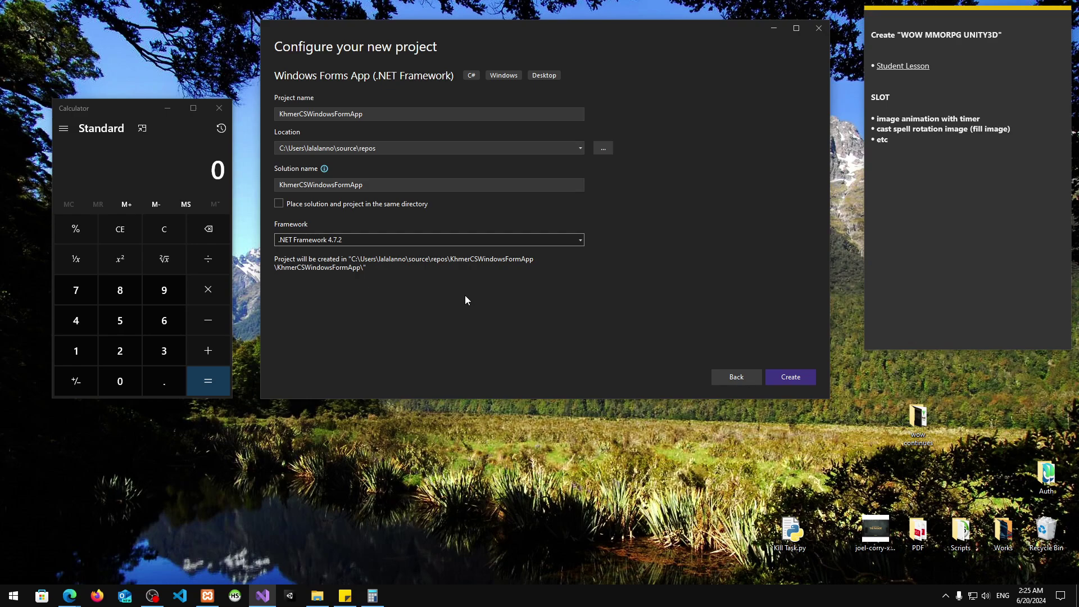
pyautogui.click(325, 246)
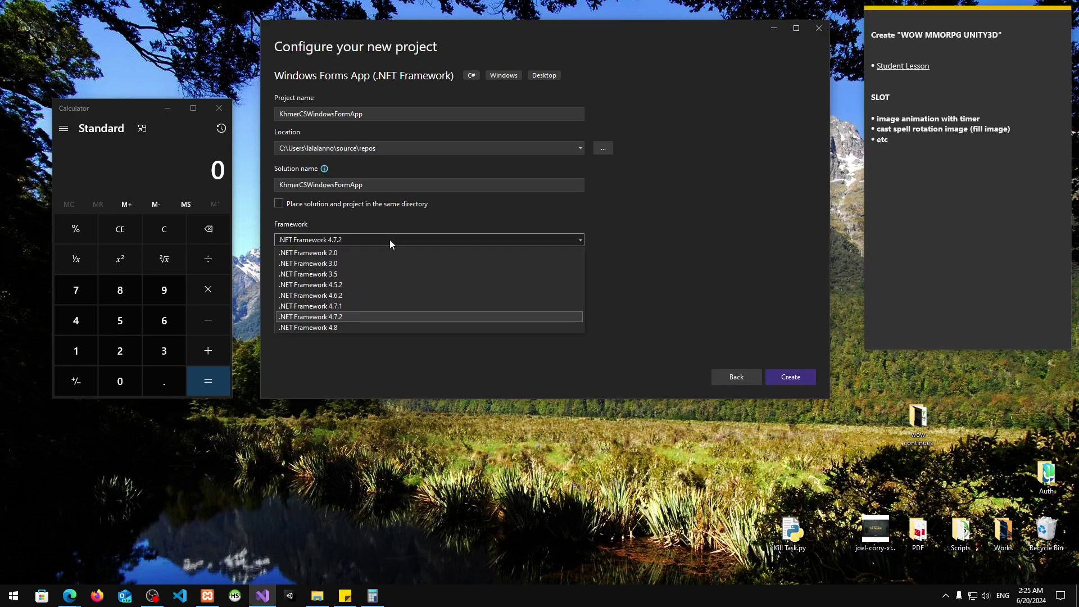
pyautogui.click(343, 318)
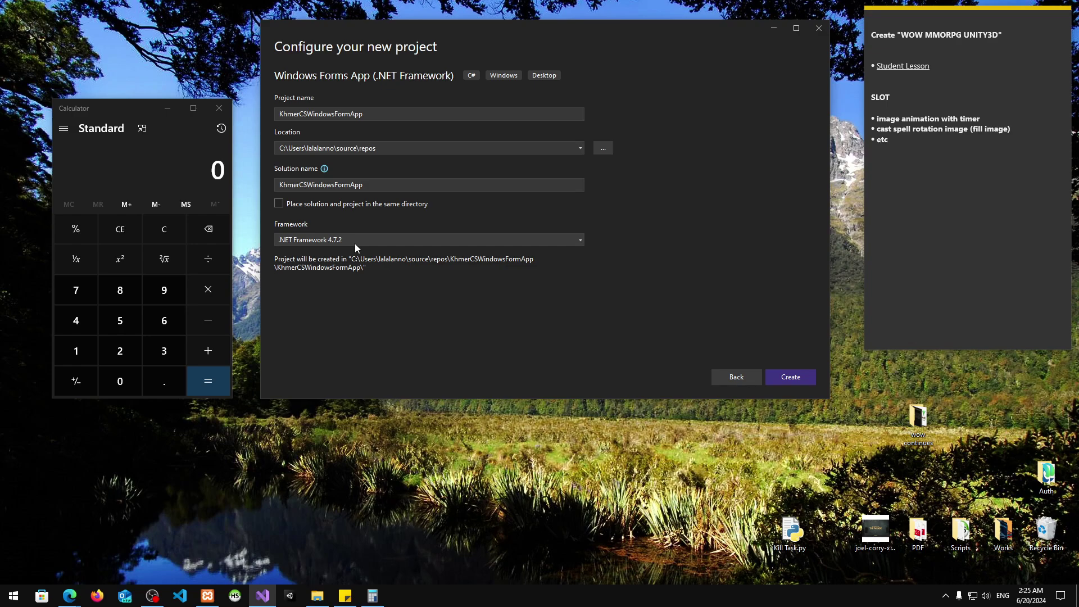
# Close the Calculator and reposition the project configuration window on the desktop
pyautogui.moveTo(529, 56); pyautogui.dragTo(532, 125)
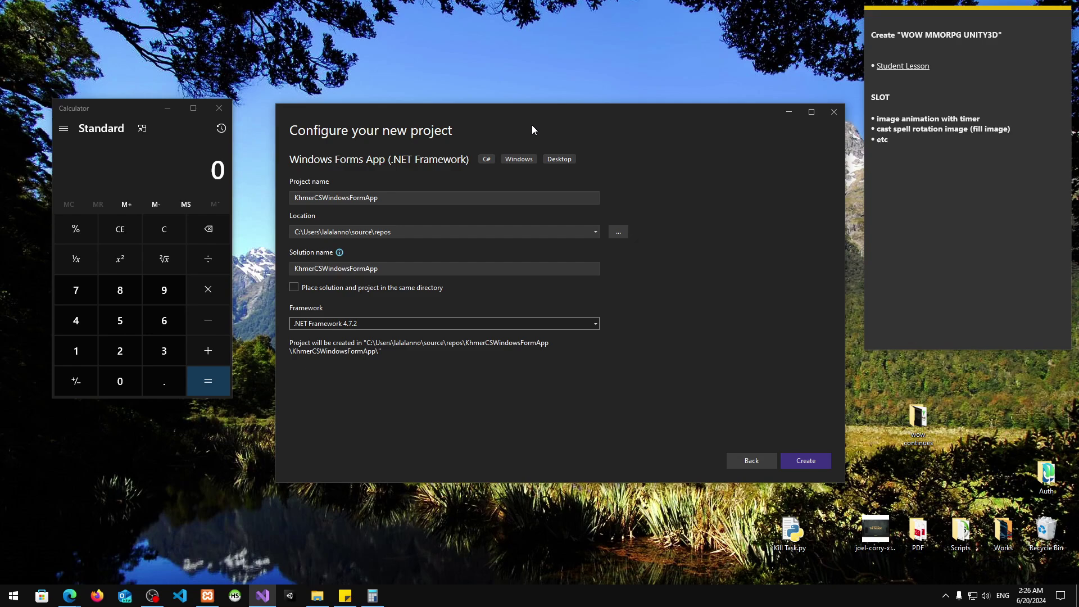
pyautogui.click(219, 108)
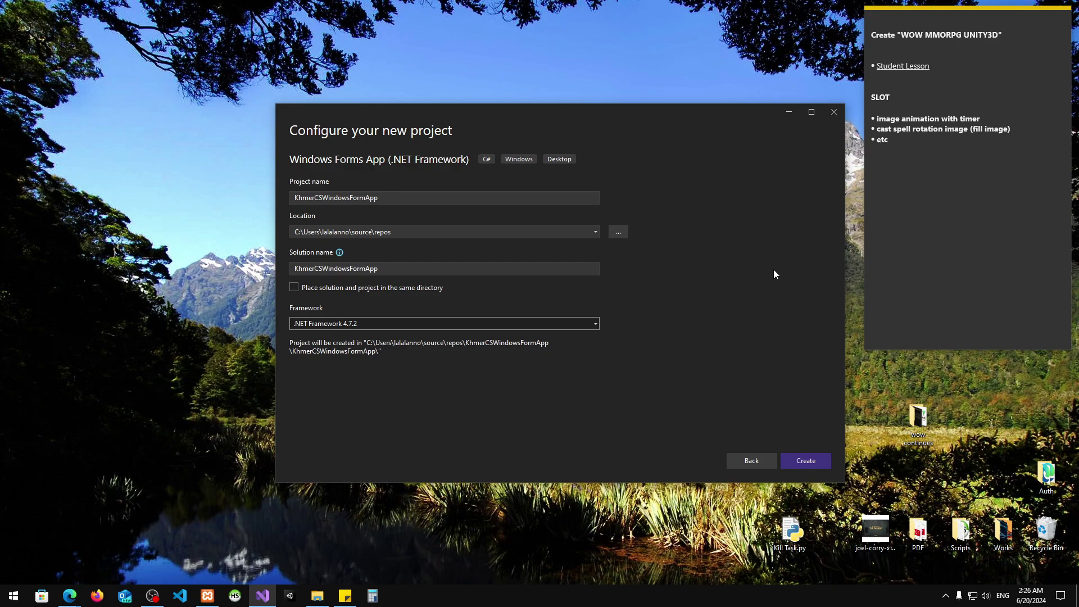
pyautogui.moveTo(696, 121); pyautogui.dragTo(622, 66)
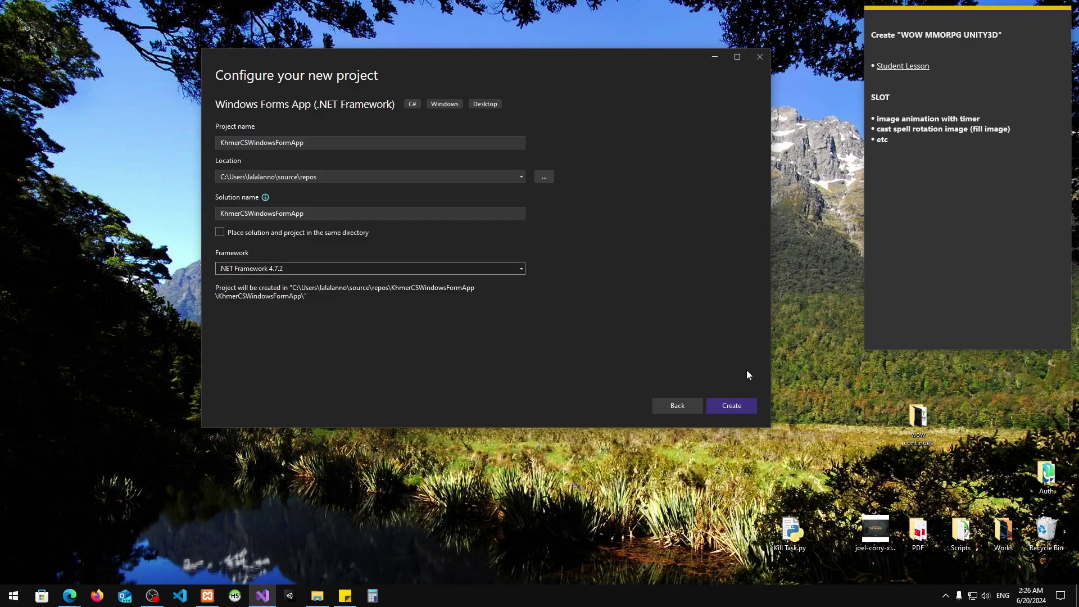
# Create the KhmerCSWindowsFormApp project and display the Toolbox beside its form designer
pyautogui.click(732, 405)
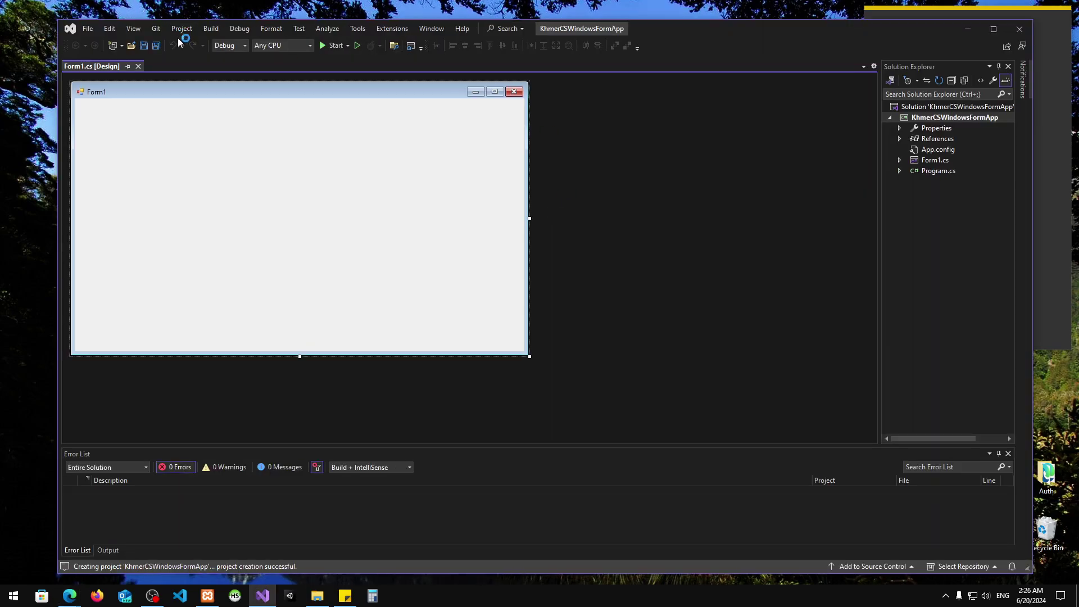
pyautogui.click(133, 28)
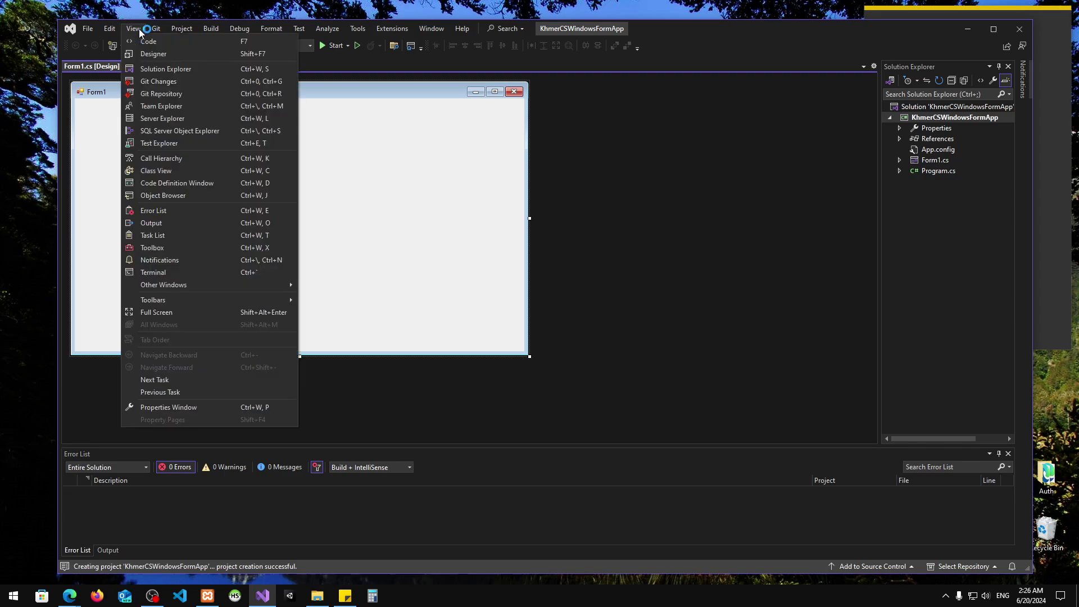
pyautogui.click(164, 249)
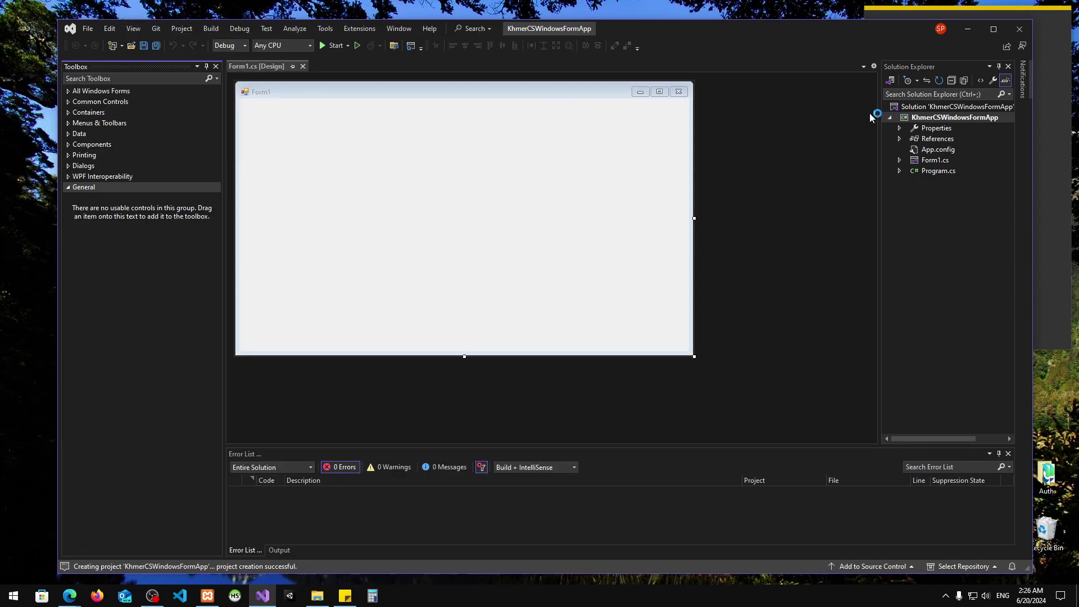
pyautogui.rightClick(917, 118)
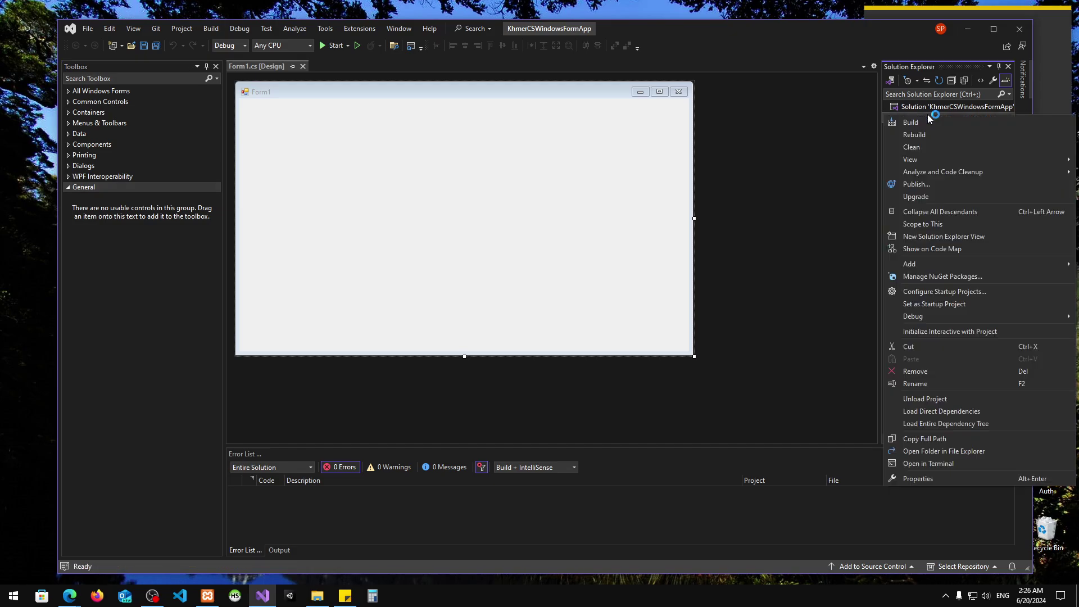
pyautogui.click(925, 478)
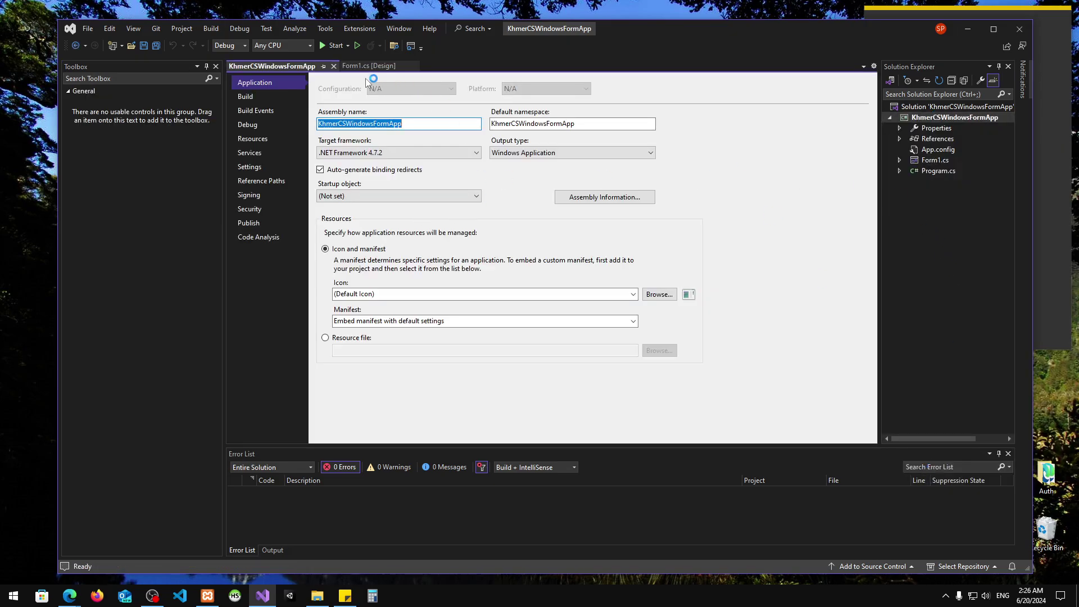
pyautogui.click(331, 66)
# Show the Properties window docked below Solution Explorer in the maximized Visual Studio window, and select Form1 in the designer
pyautogui.rightClick(934, 130)
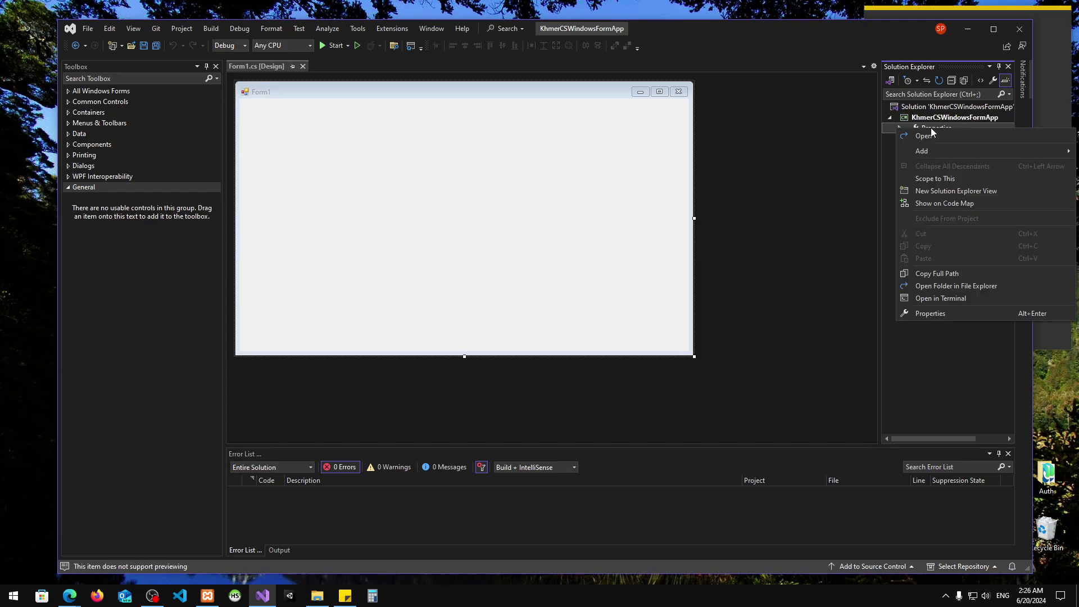
pyautogui.click(929, 311)
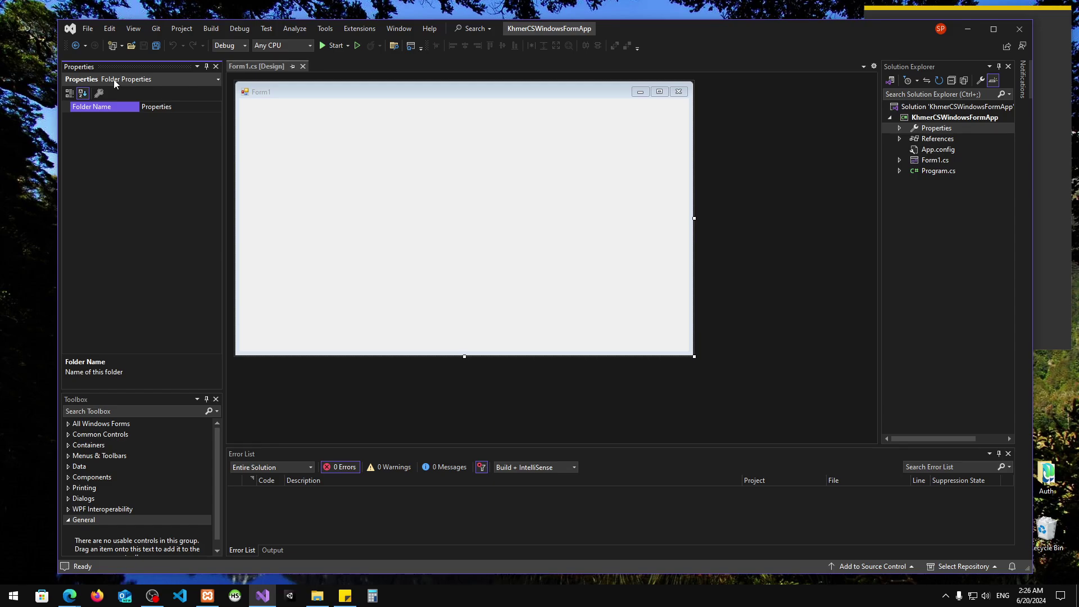
pyautogui.moveTo(82, 71); pyautogui.dragTo(948, 274)
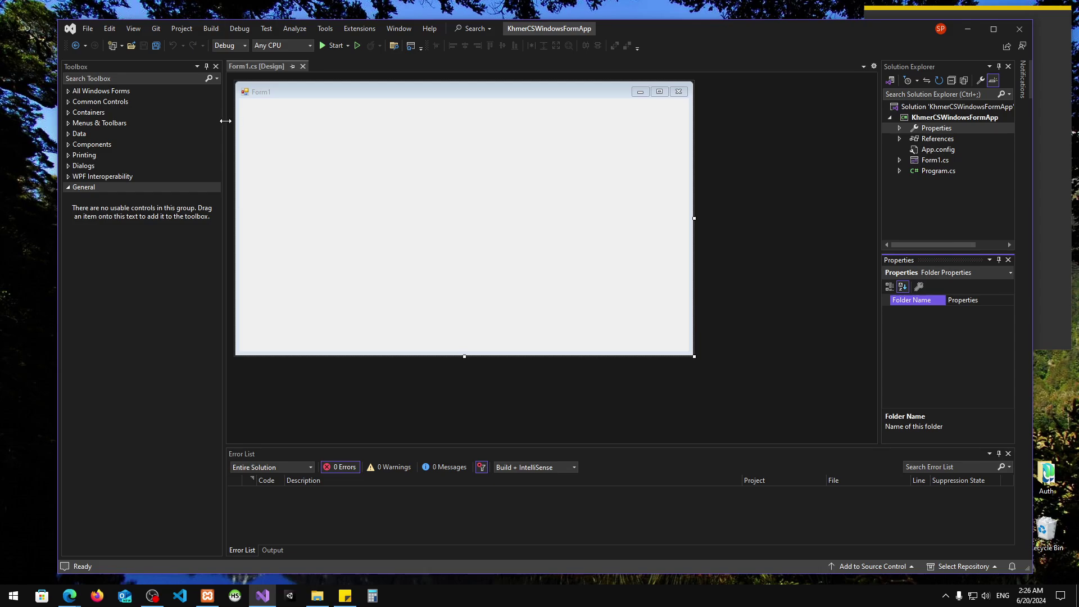
pyautogui.click(994, 29)
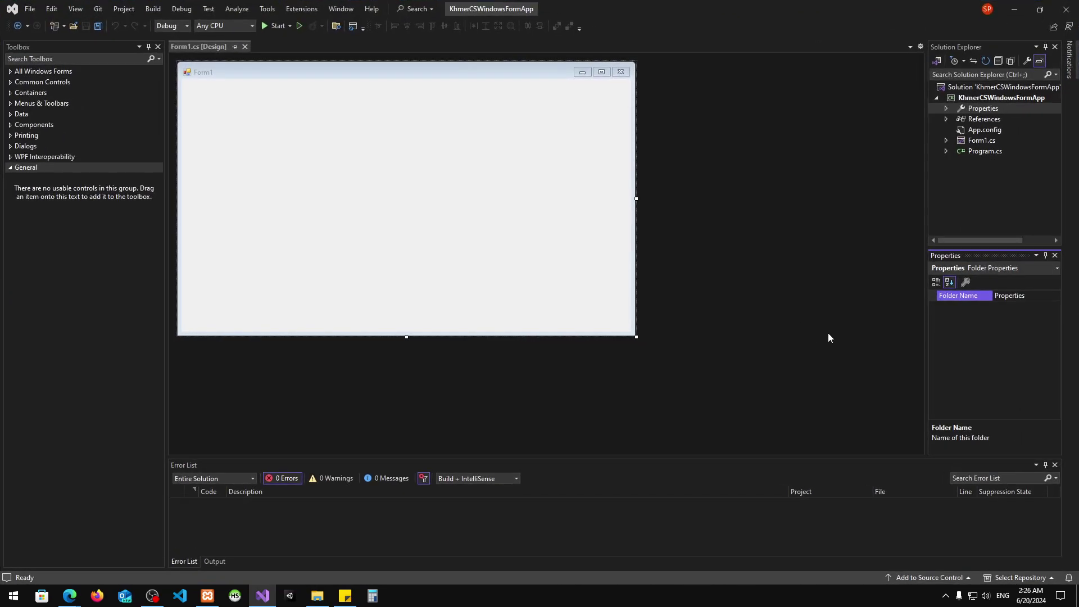
pyautogui.click(472, 209)
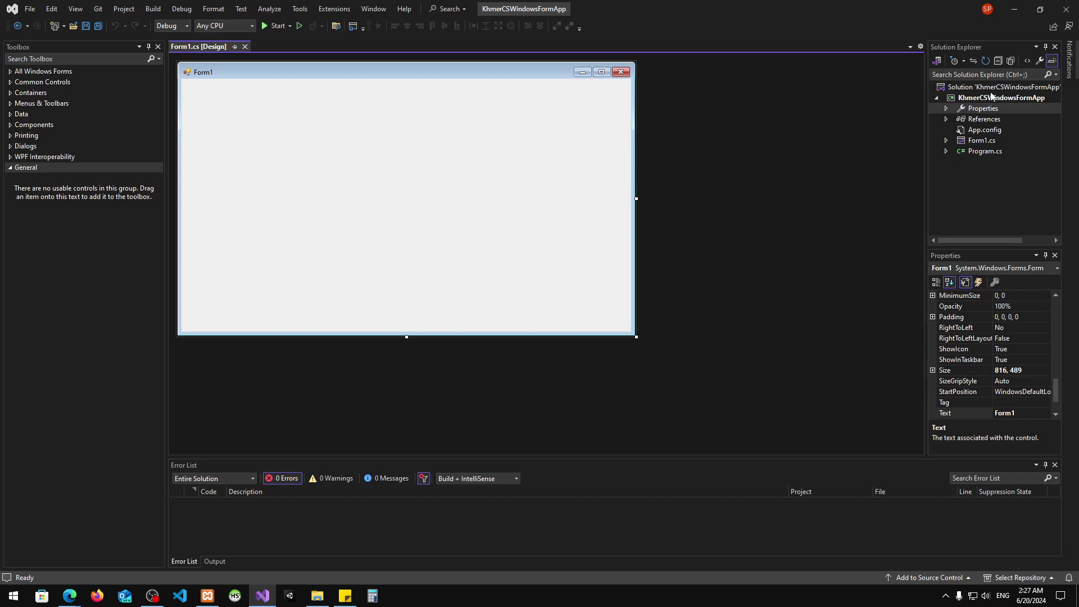
# Close Solution Explorer, the Properties window, the Toolbox and the Form1 designer to clear the workspace
pyautogui.click(1055, 48)
pyautogui.click(1055, 48)
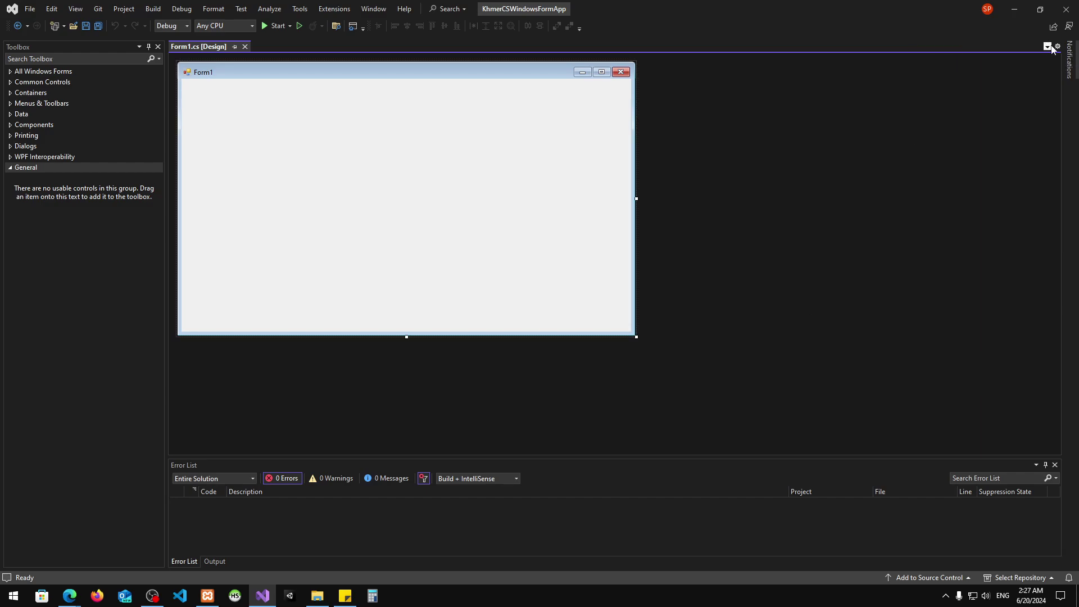
pyautogui.click(158, 47)
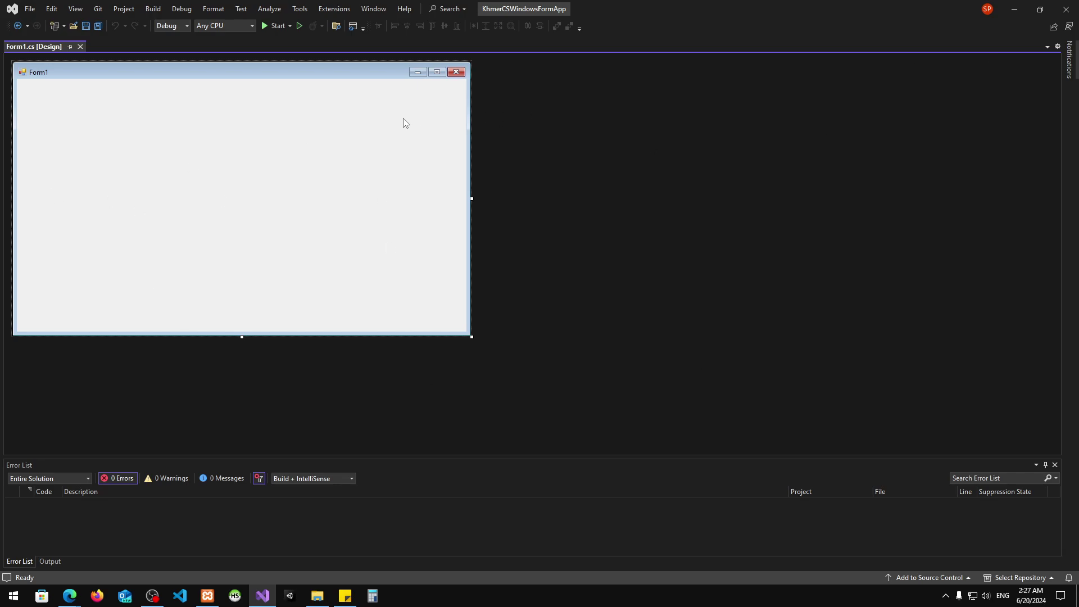
pyautogui.click(80, 46)
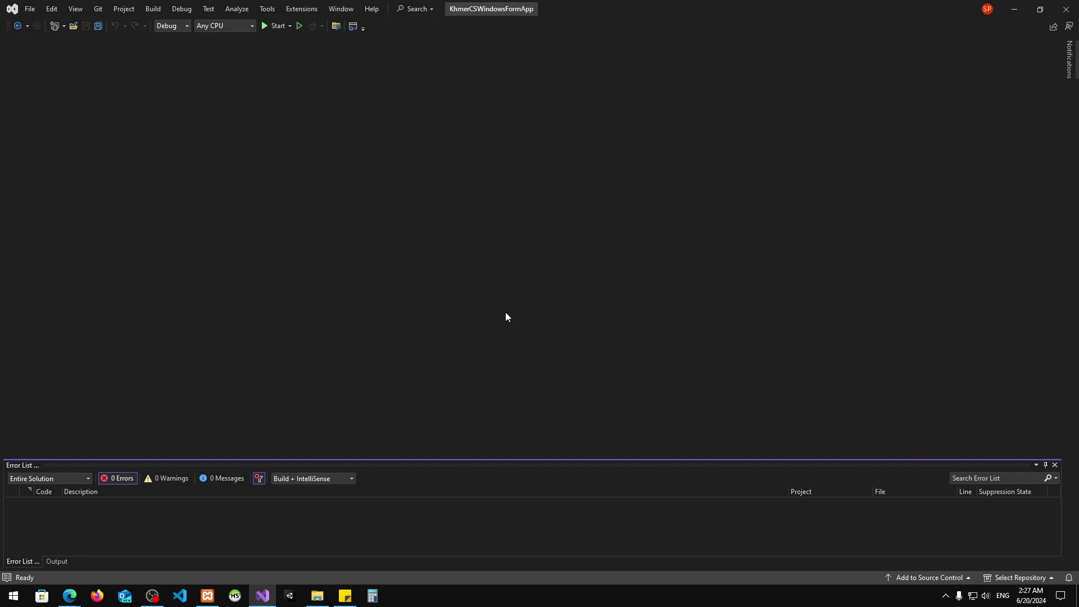
# Restore the Visual Studio window from maximized, reposition it, and list the tool windows available to reopen
pyautogui.click(1040, 9)
pyautogui.moveTo(748, 38)
pyautogui.mouseDown()
pyautogui.moveTo(782, 40)
pyautogui.moveTo(759, 38)
pyautogui.mouseUp()
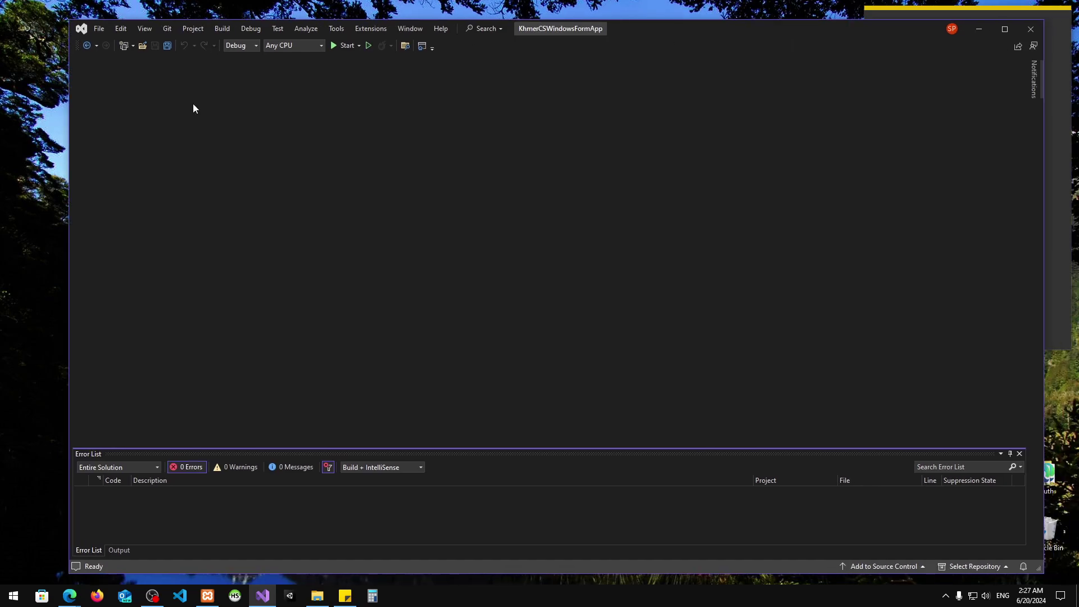
pyautogui.click(143, 29)
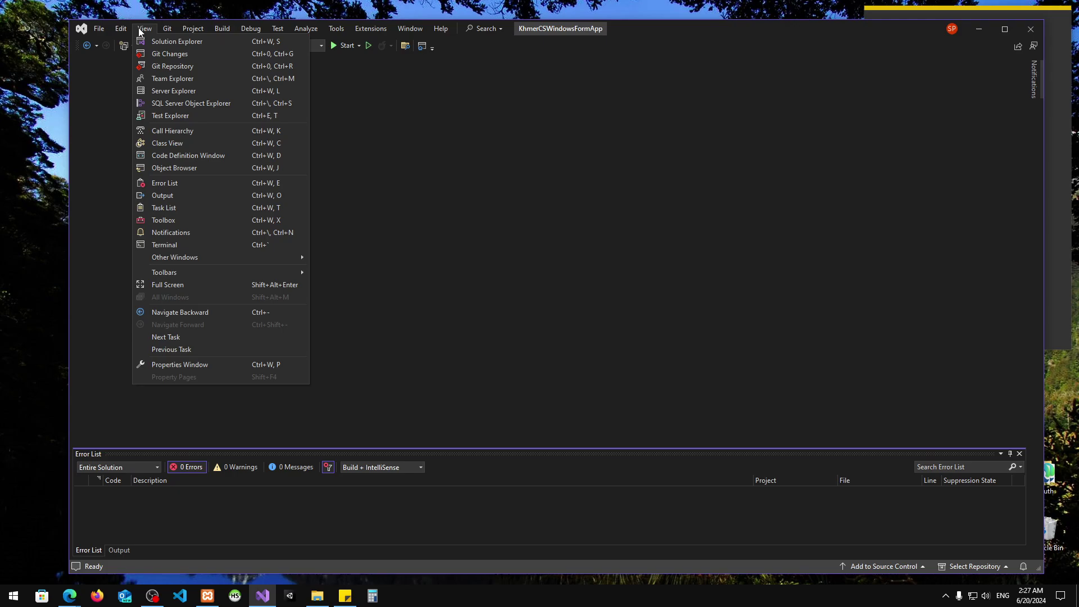